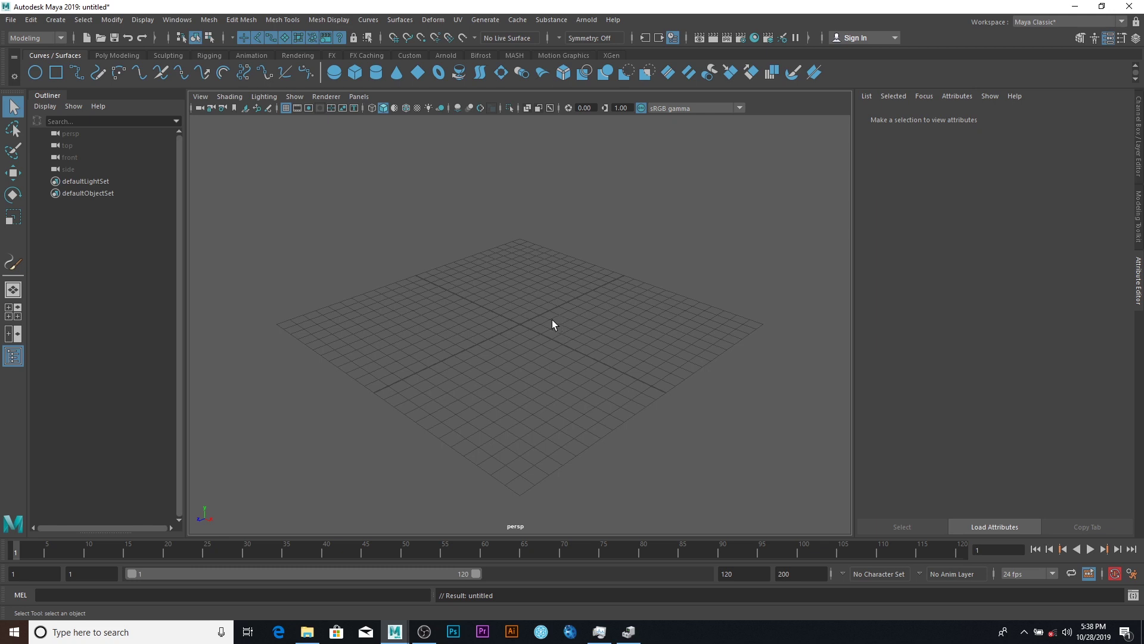
Create a polygon cylinder at the grid centre and scale it up uniformly.
click(107, 57)
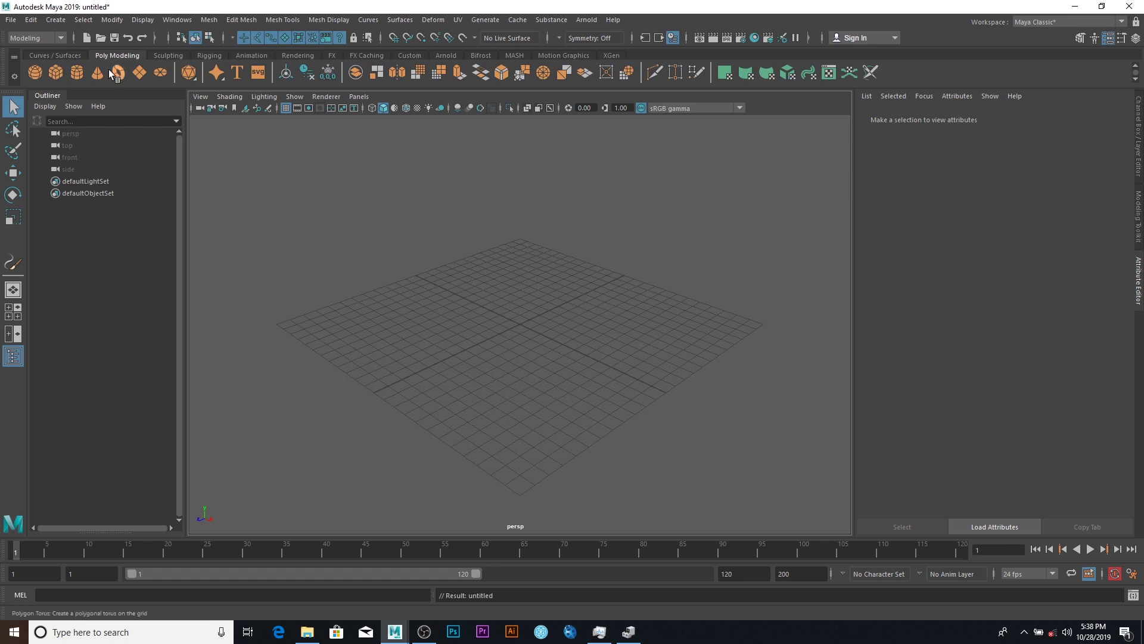
click(77, 72)
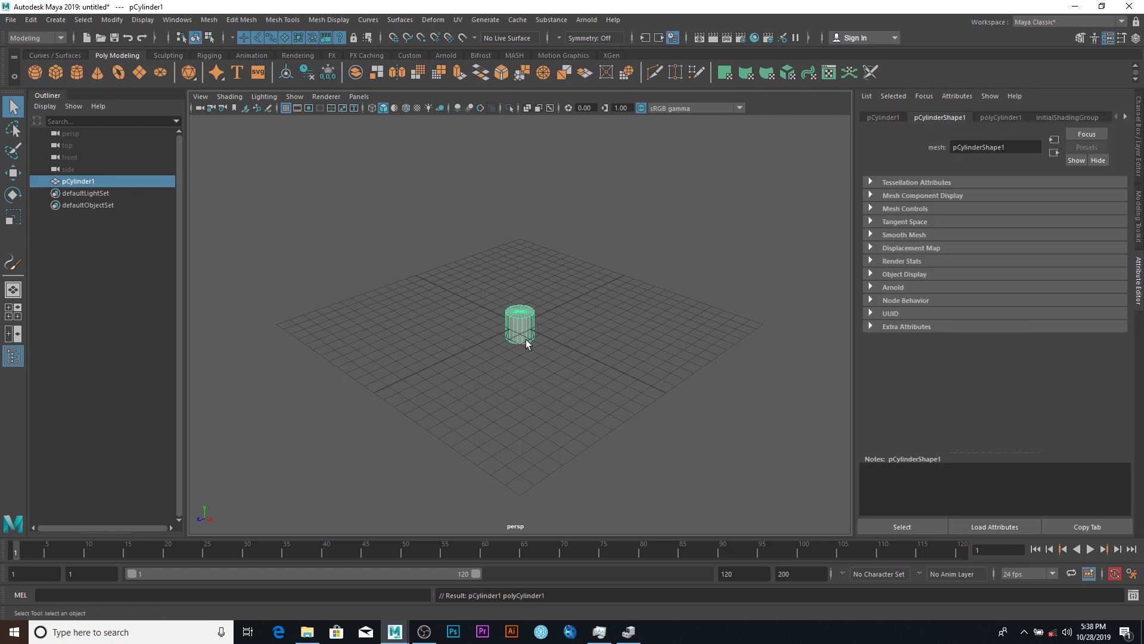
key(r)
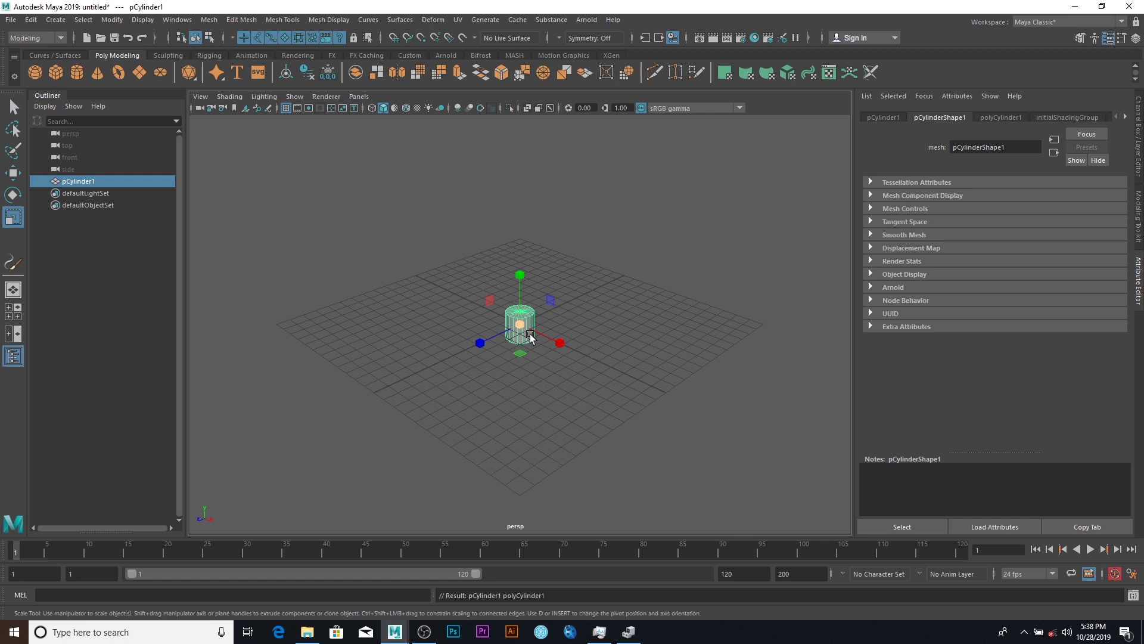
drag(520, 324, 560, 334)
Add a polygon cube, scale it larger and move it up to sit above the cylinder.
click(55, 72)
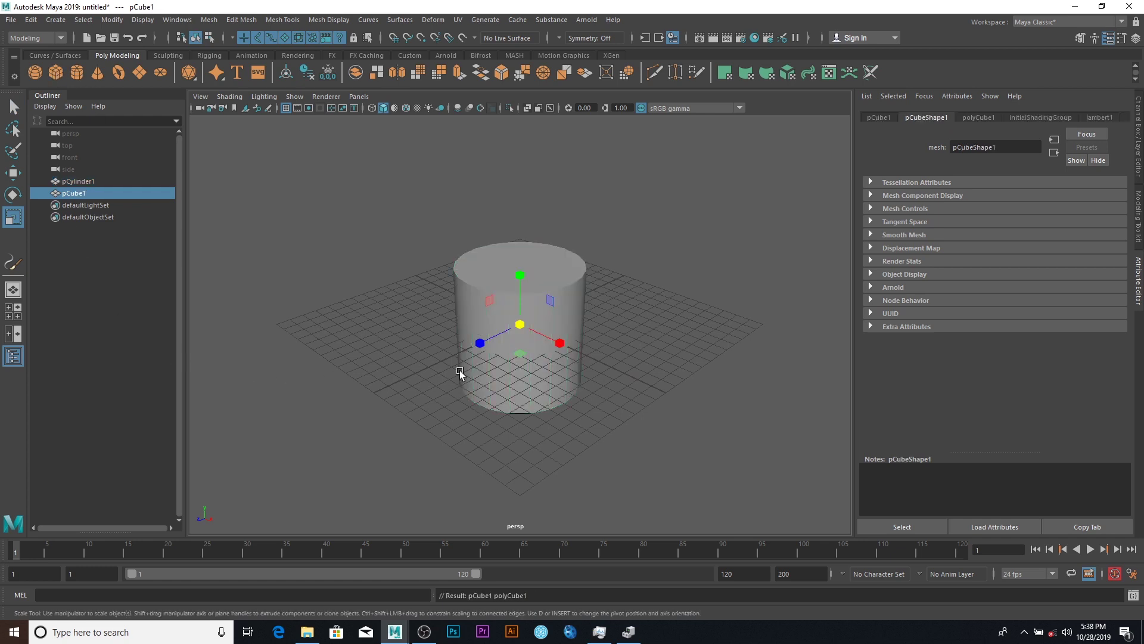
drag(523, 319, 633, 338)
key(w)
drag(558, 348, 473, 317)
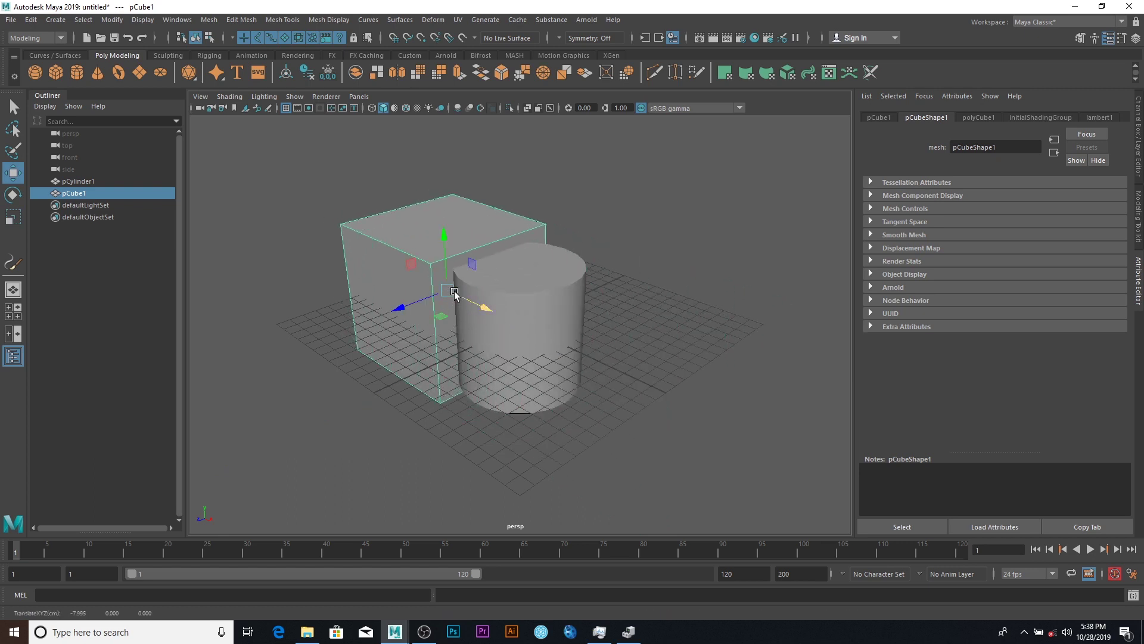
drag(433, 231, 365, 273)
Combine the cube and cylinder into a single mesh, pCube2.
shift+click(585, 355)
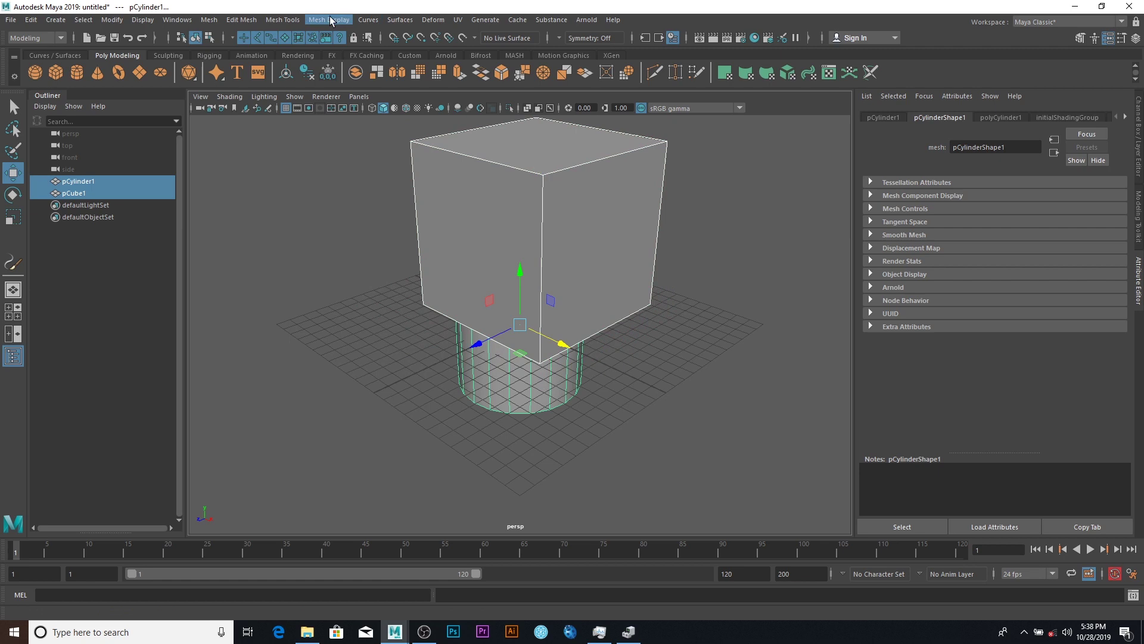
click(205, 19)
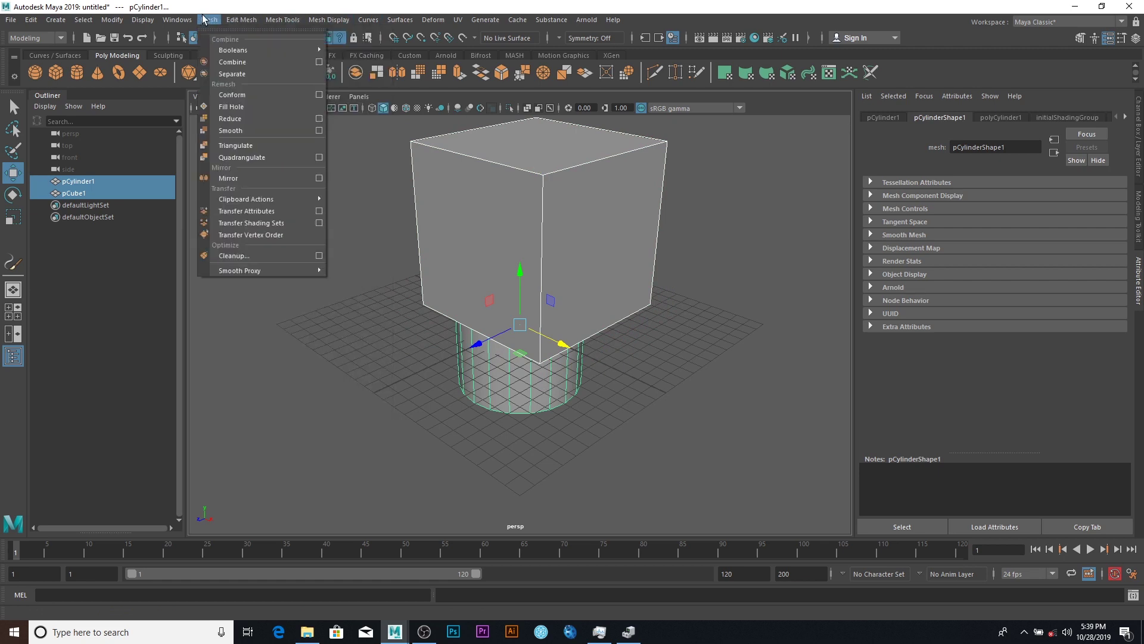
click(234, 62)
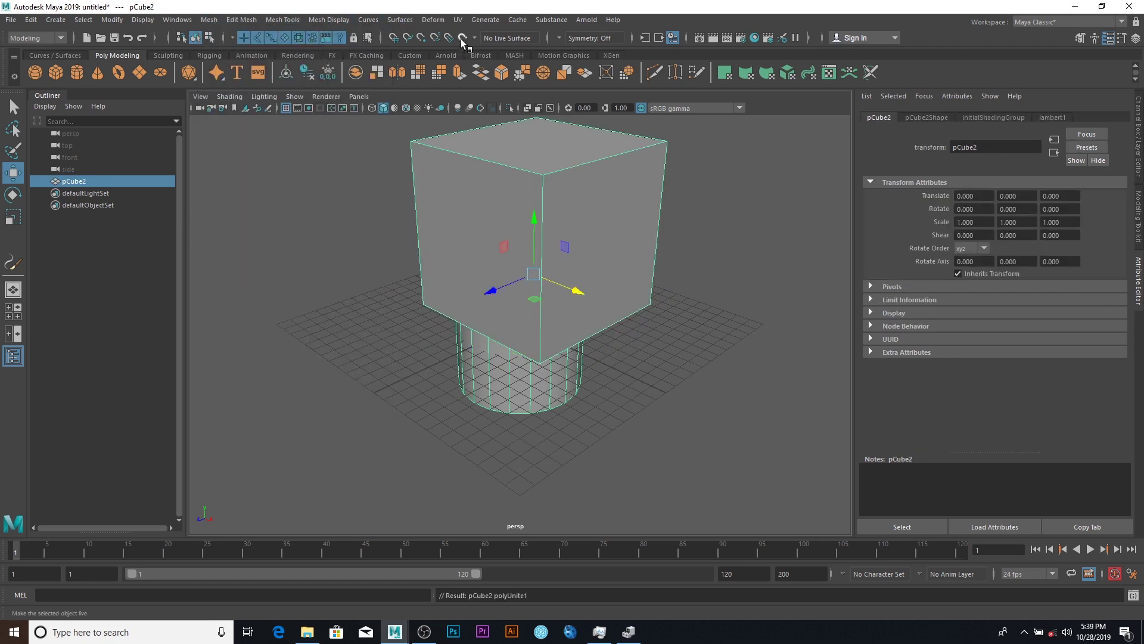
Make pCube2 live and start curve1 with EP points climbing up the cylinder.
click(462, 37)
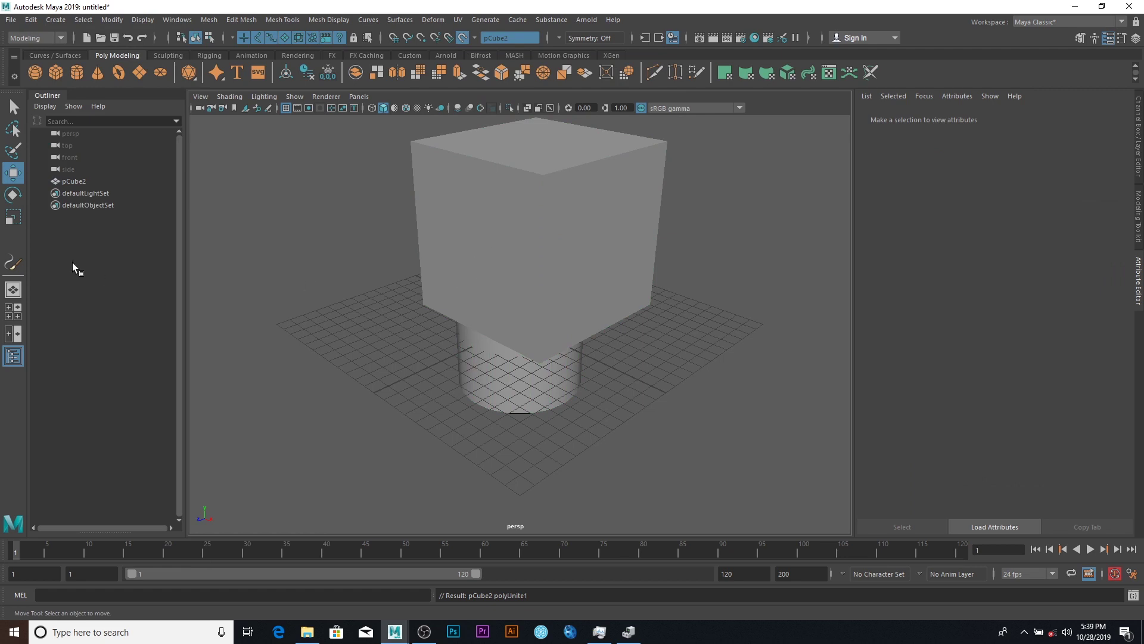
click(58, 56)
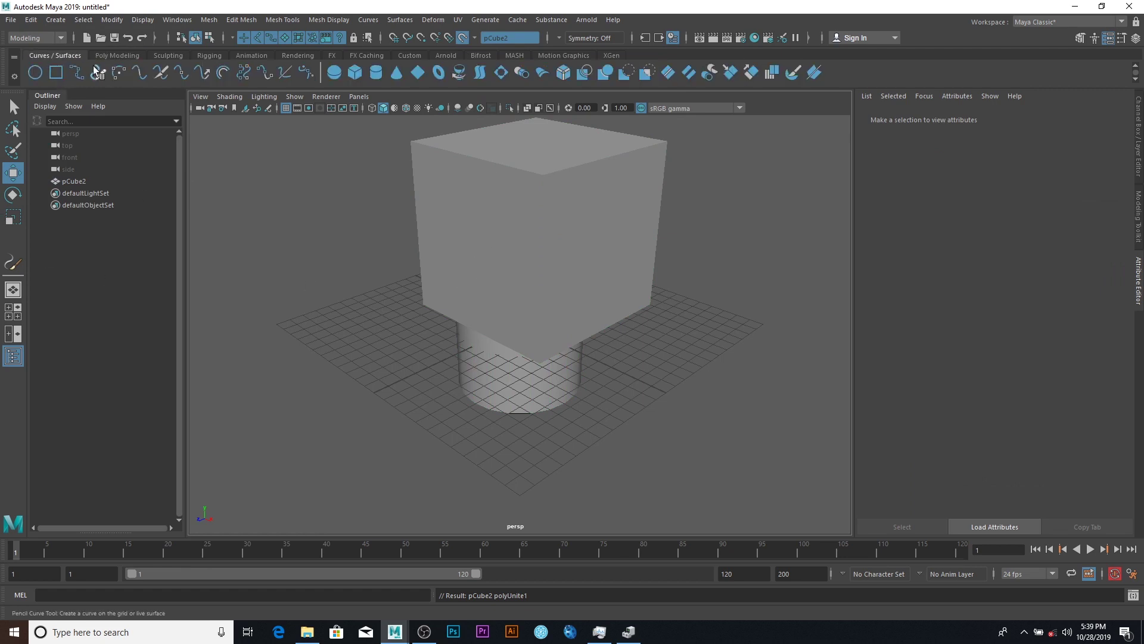
click(76, 72)
click(477, 377)
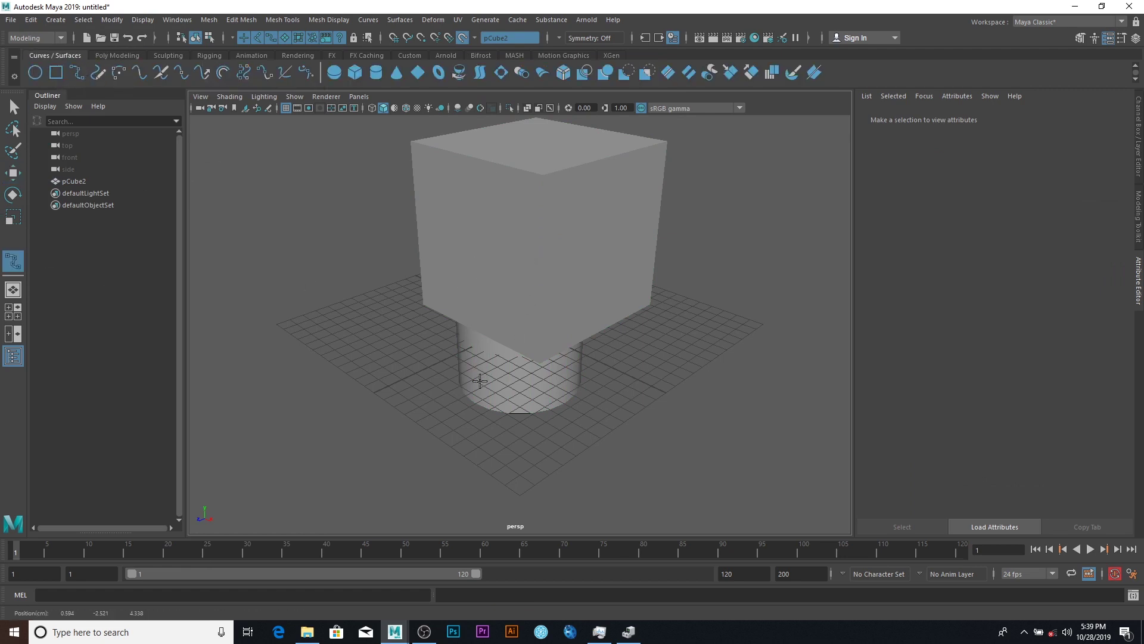
click(509, 358)
alt+drag(508, 357, 533, 320)
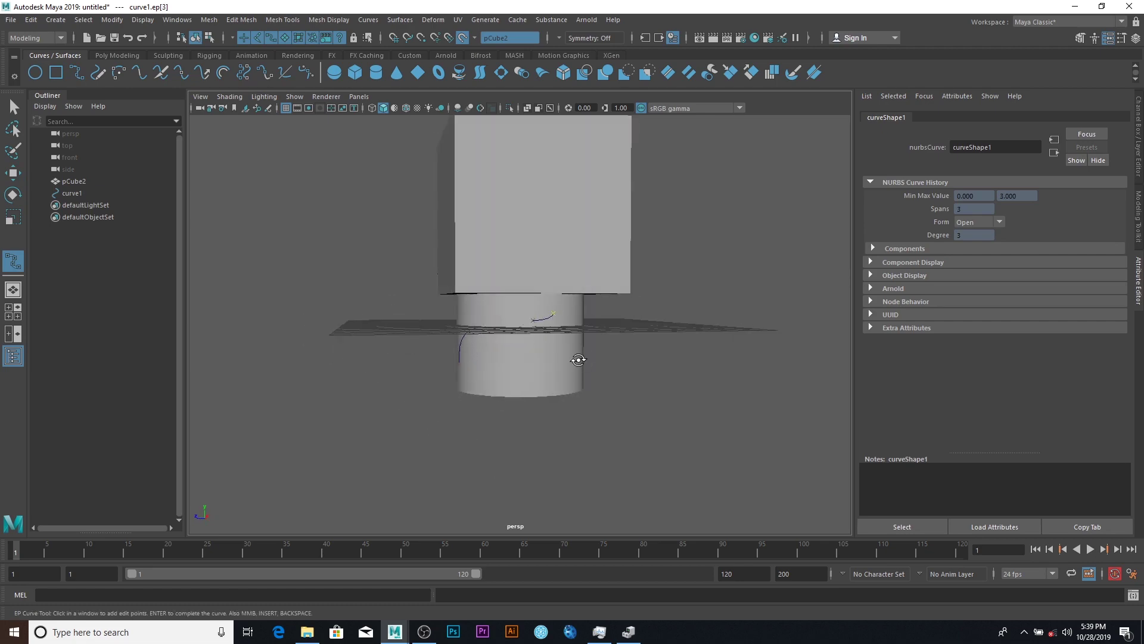
alt+drag(578, 358, 528, 337)
click(522, 341)
click(550, 396)
click(536, 369)
click(564, 361)
click(570, 331)
alt+drag(653, 322, 572, 334)
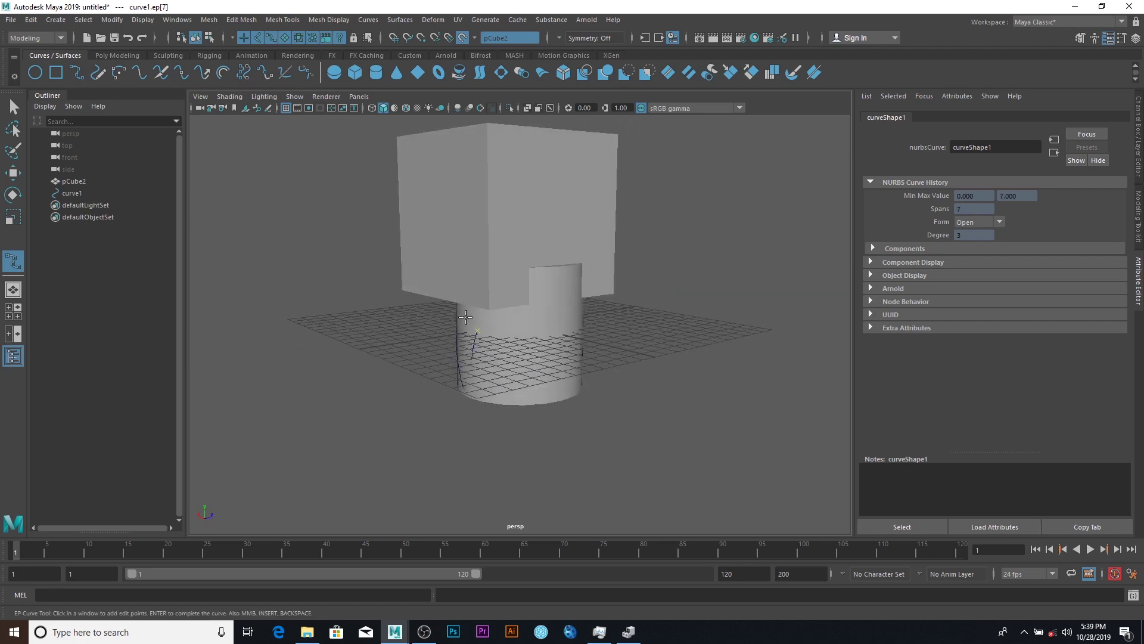
Continue curve1 up onto the cube, loop it across the cube face, and finish it.
click(547, 346)
click(511, 286)
click(500, 206)
click(549, 173)
mouse_move(549, 173)
alt+mouse_down()
mouse_move(537, 302)
mouse_move(519, 258)
mouse_move(414, 280)
alt+mouse_up()
click(511, 242)
click(560, 191)
click(613, 179)
click(485, 170)
click(536, 217)
click(521, 280)
click(440, 191)
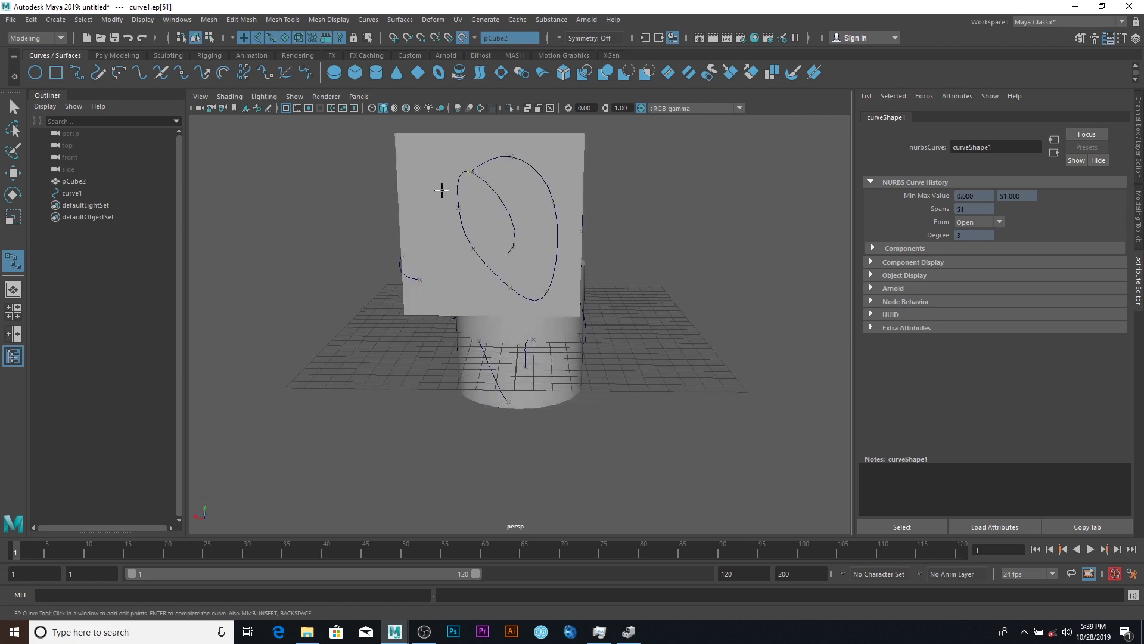
alt+drag(439, 192, 453, 280)
key(Return)
key(w)
alt+drag(613, 349, 718, 304)
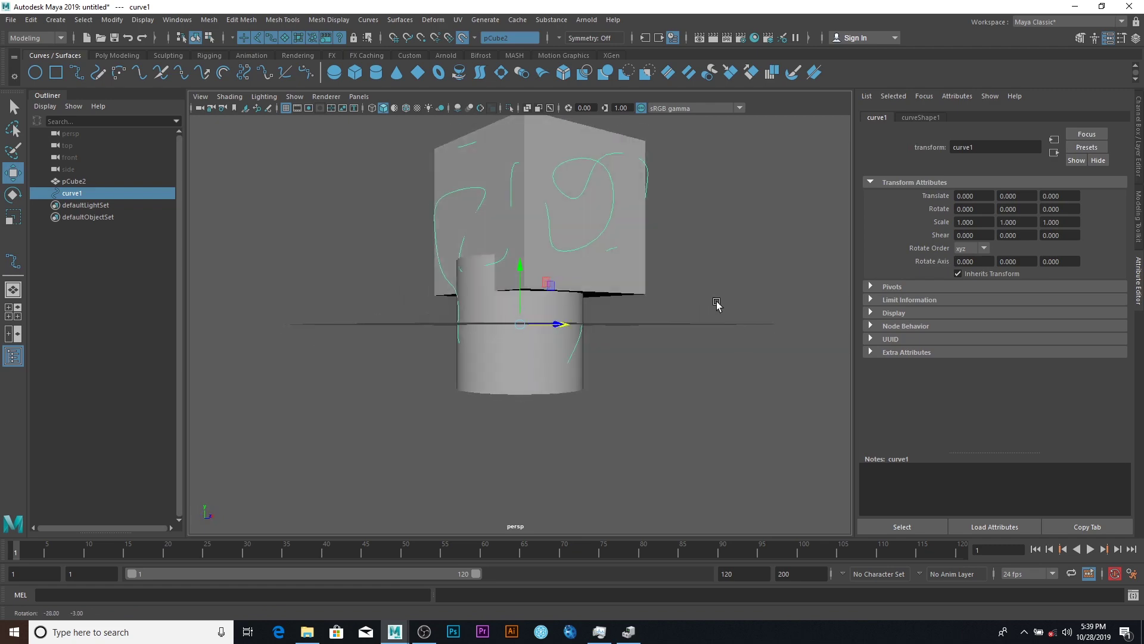
Draw curve2 from the cylinder side over the cube top and finish it.
click(82, 77)
click(519, 332)
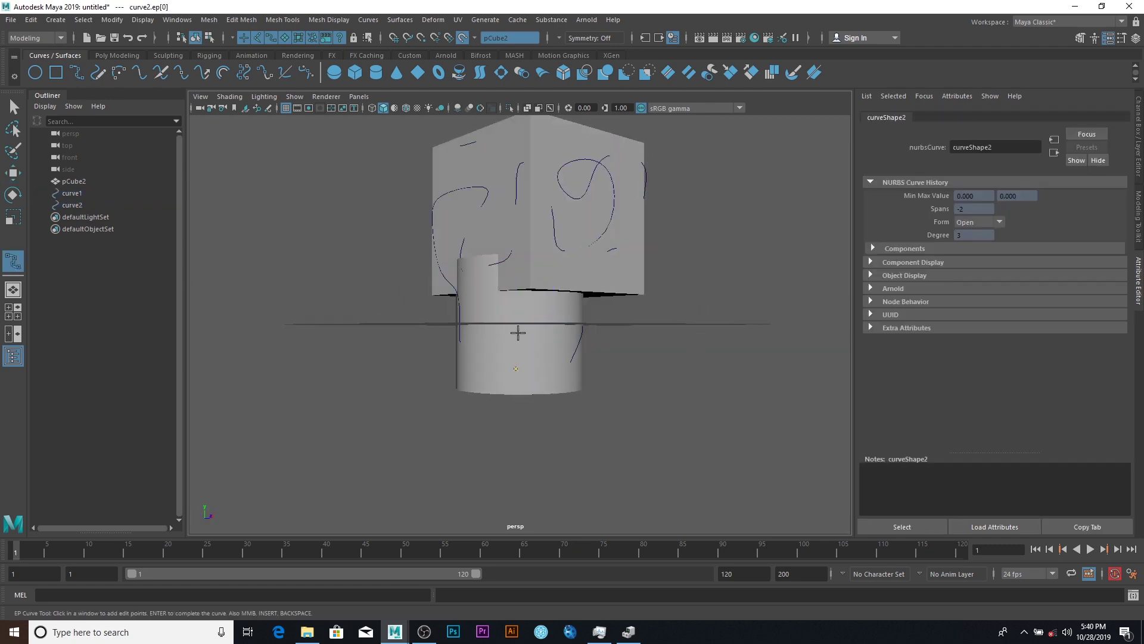
click(460, 235)
click(605, 306)
mouse_move(605, 306)
alt+mouse_down()
mouse_move(566, 296)
mouse_move(462, 191)
alt+mouse_up()
click(567, 296)
click(465, 192)
click(465, 228)
click(508, 149)
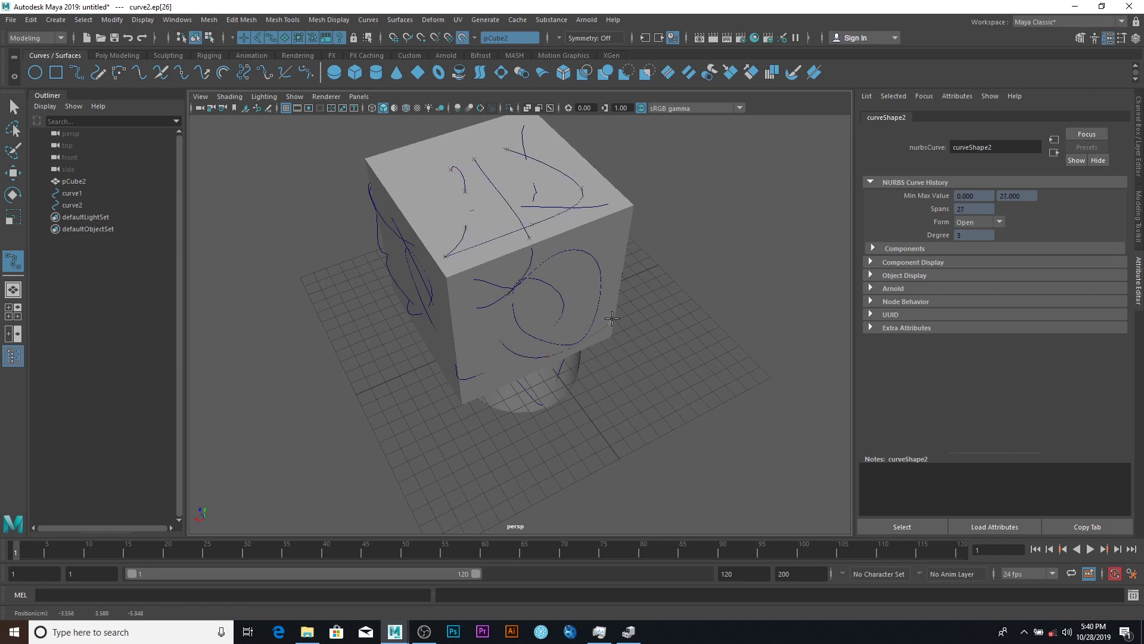
key(Return)
key(w)
alt+drag(216, 375, 518, 309)
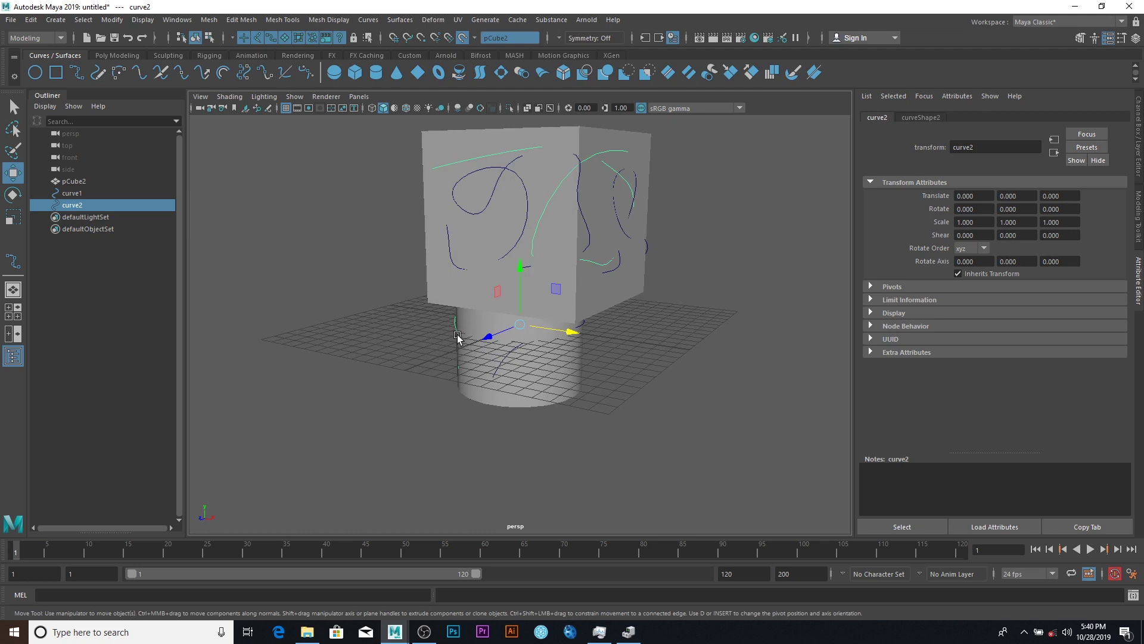
Load ivy.mel from the Content Browser's PlantsMesh examples and paint a short test stroke beside the cube.
click(177, 19)
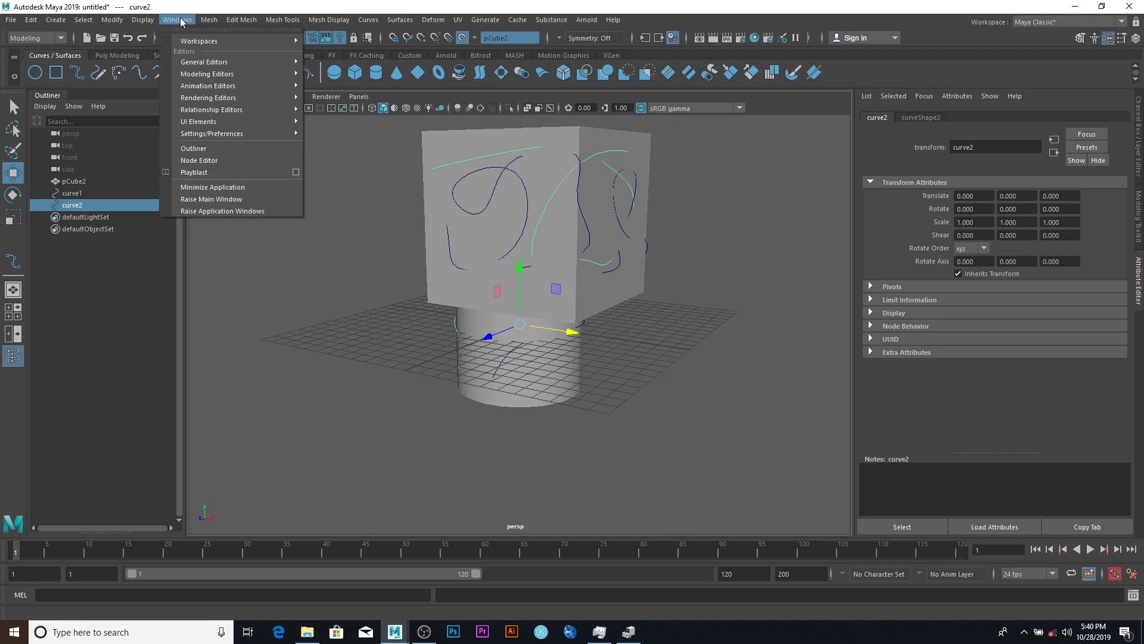
mouse_move(179, 46)
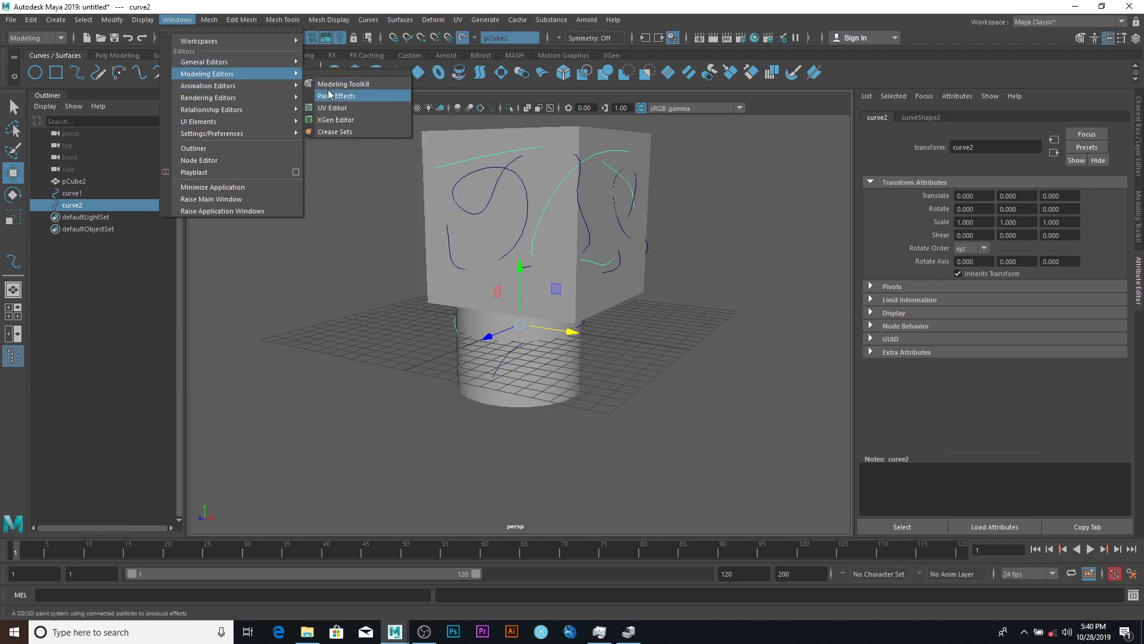
mouse_move(285, 62)
click(346, 96)
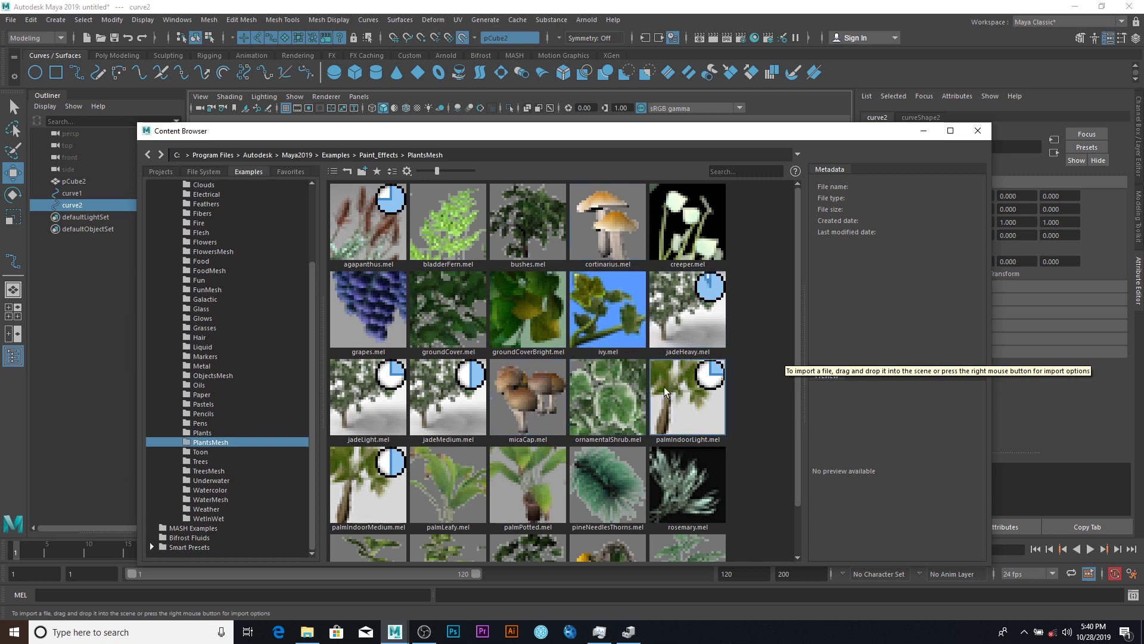
click(615, 314)
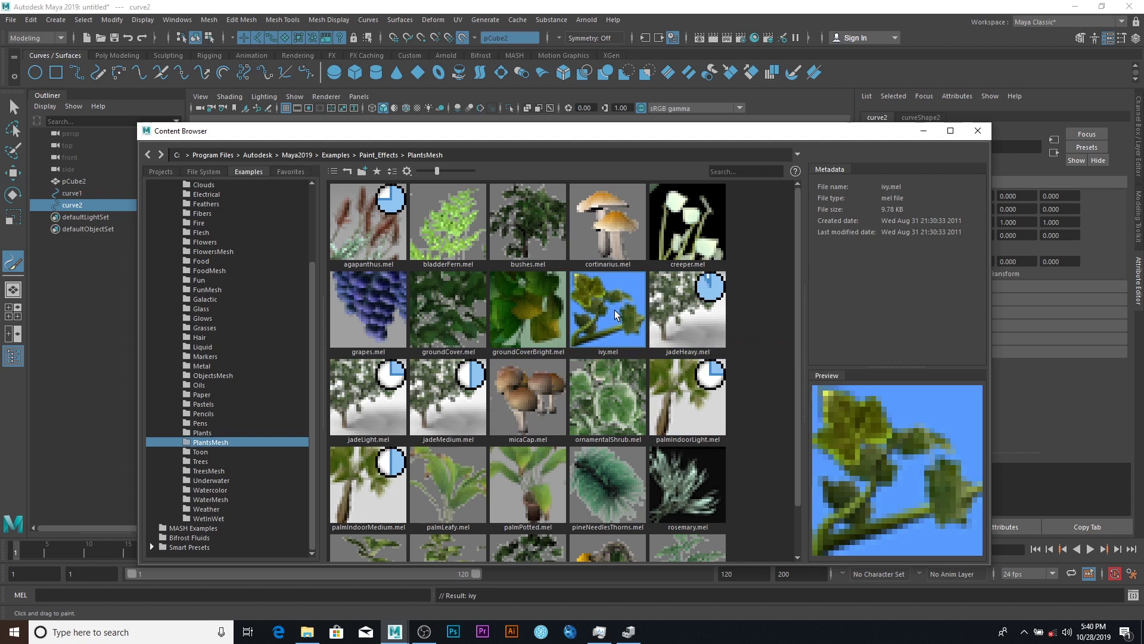
click(977, 131)
drag(672, 429, 691, 442)
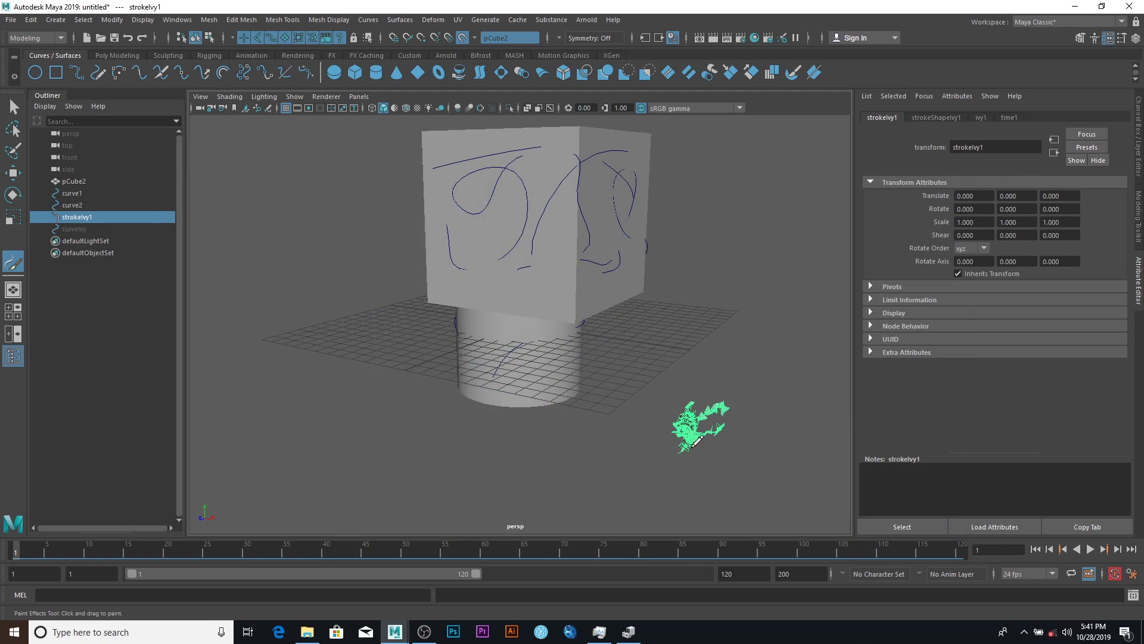
Copy the test ivy stroke's settings into the brush with Get Settings from Selected Stroke.
key(w)
click(18, 172)
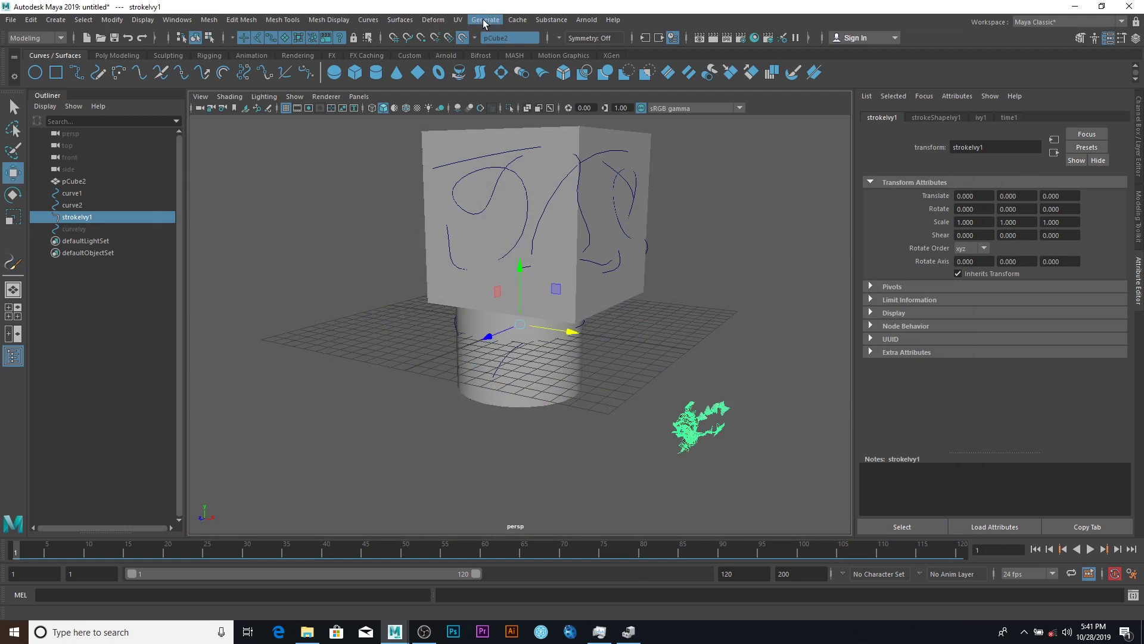
click(485, 19)
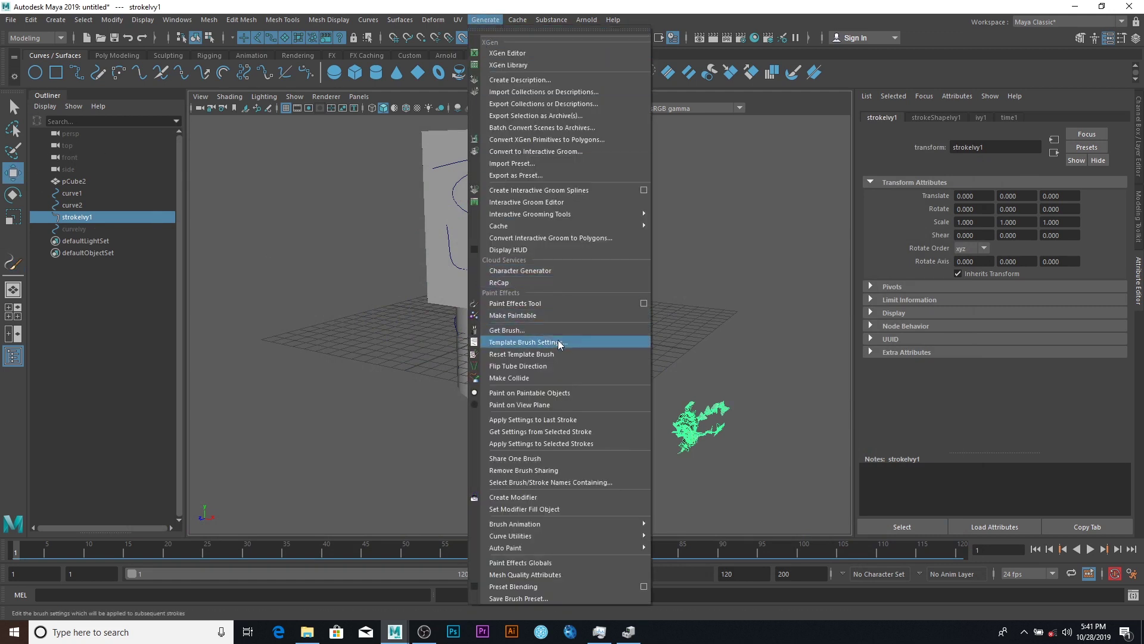
click(695, 441)
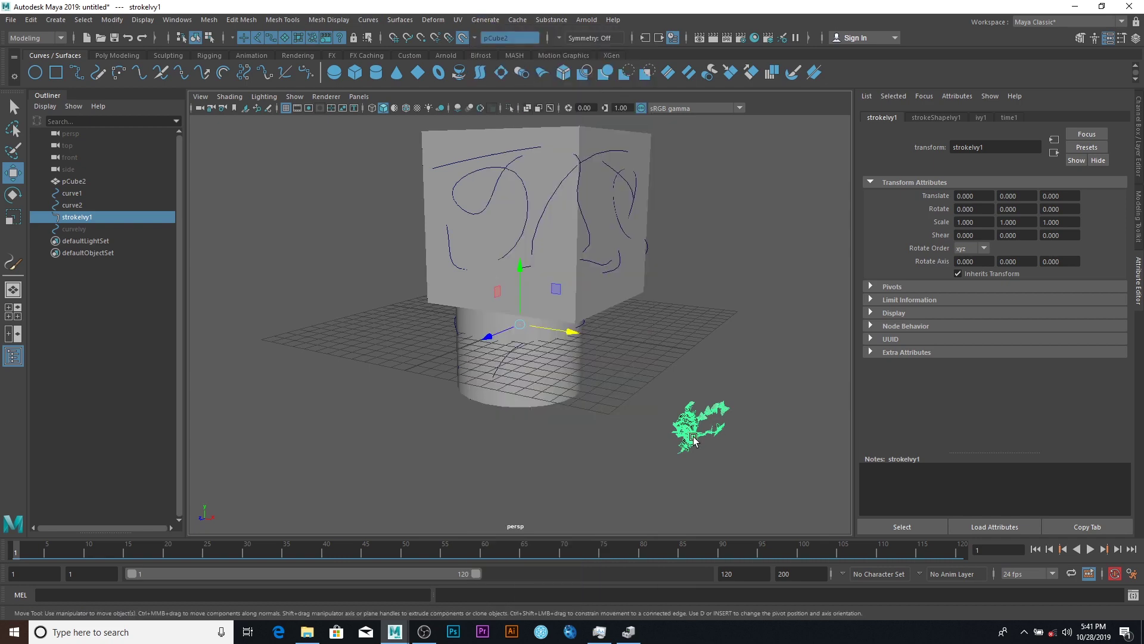
click(485, 20)
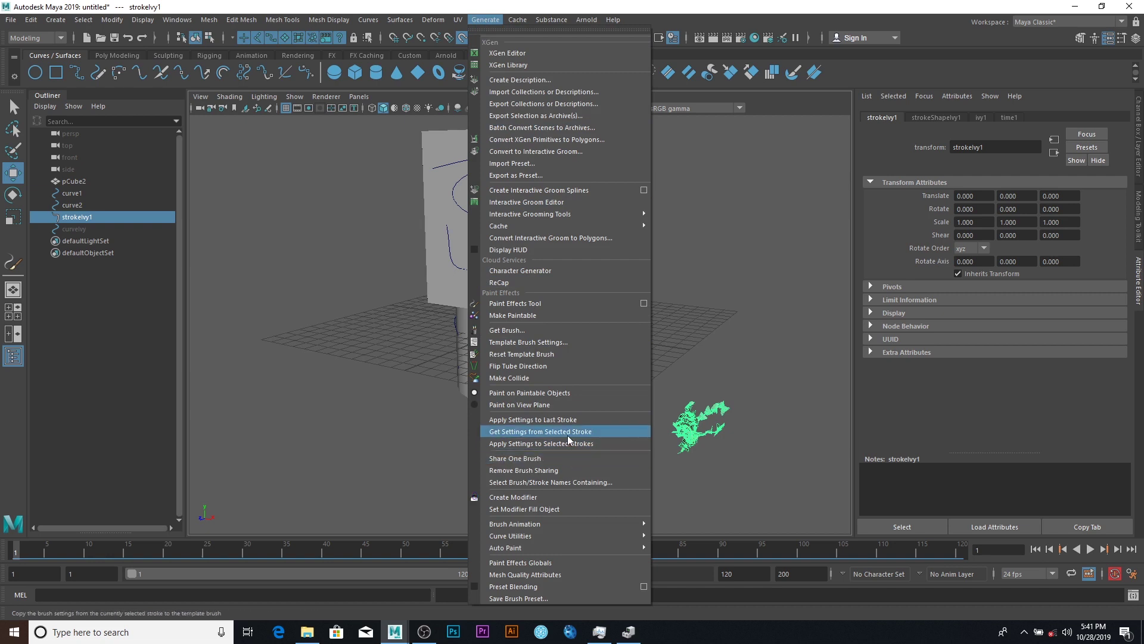
click(576, 432)
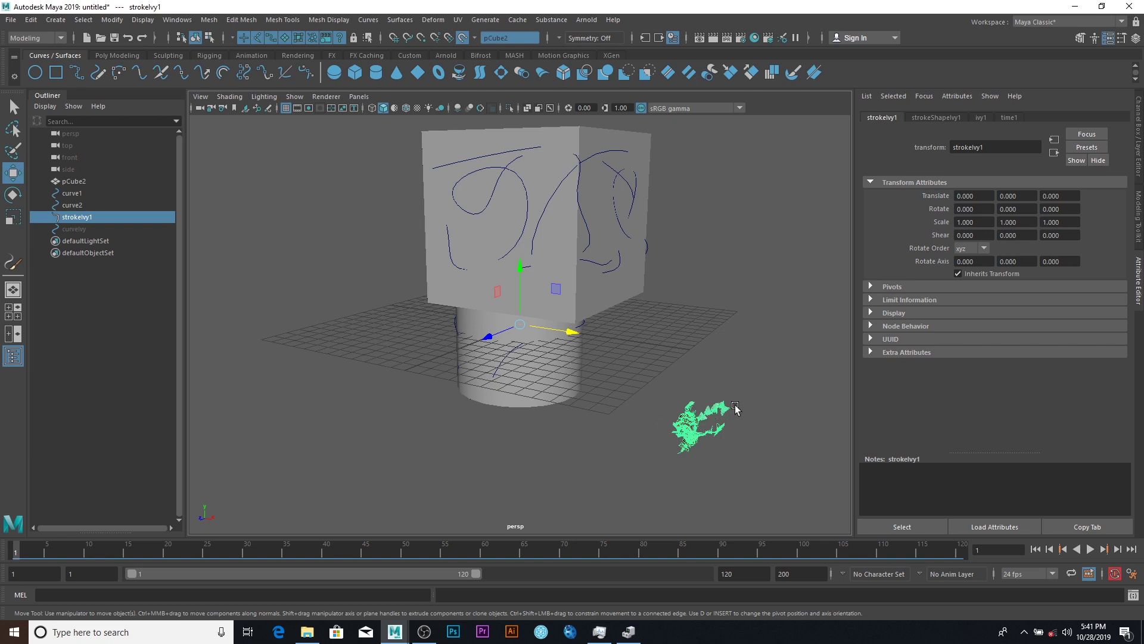
Attach the ivy brush to curve2, then repeat it on curve1 with G.
click(534, 236)
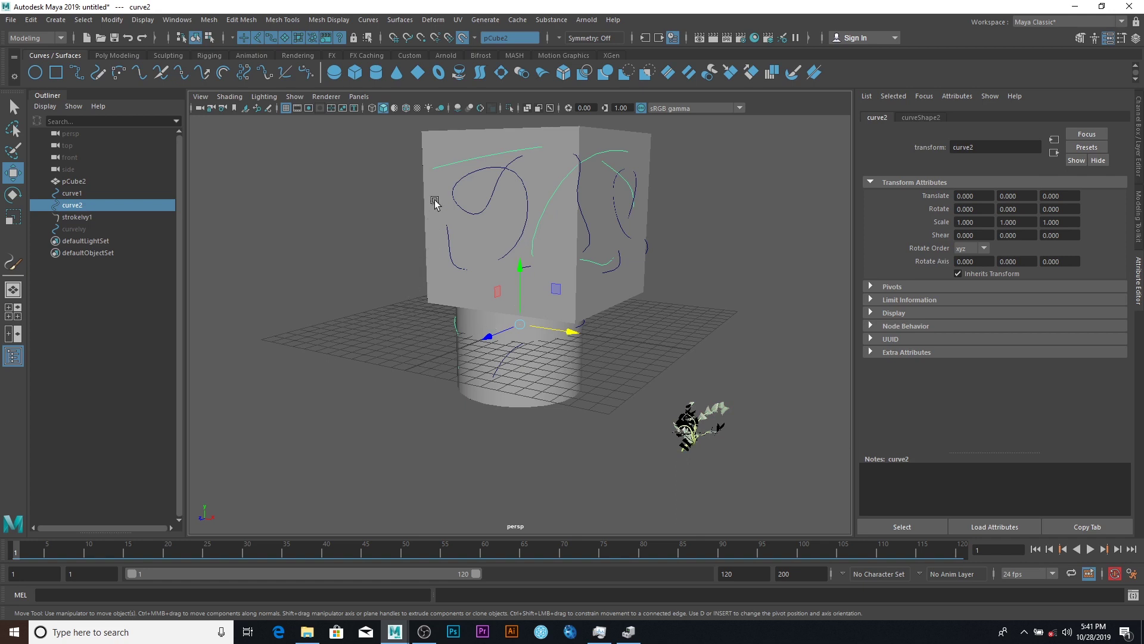
click(488, 20)
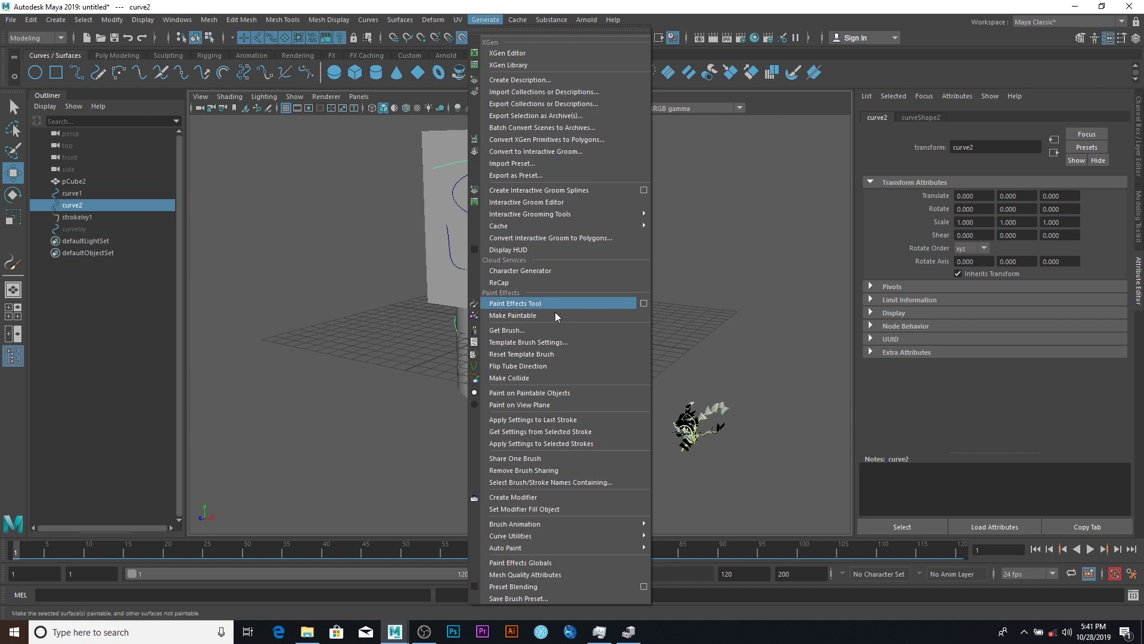
mouse_move(563, 540)
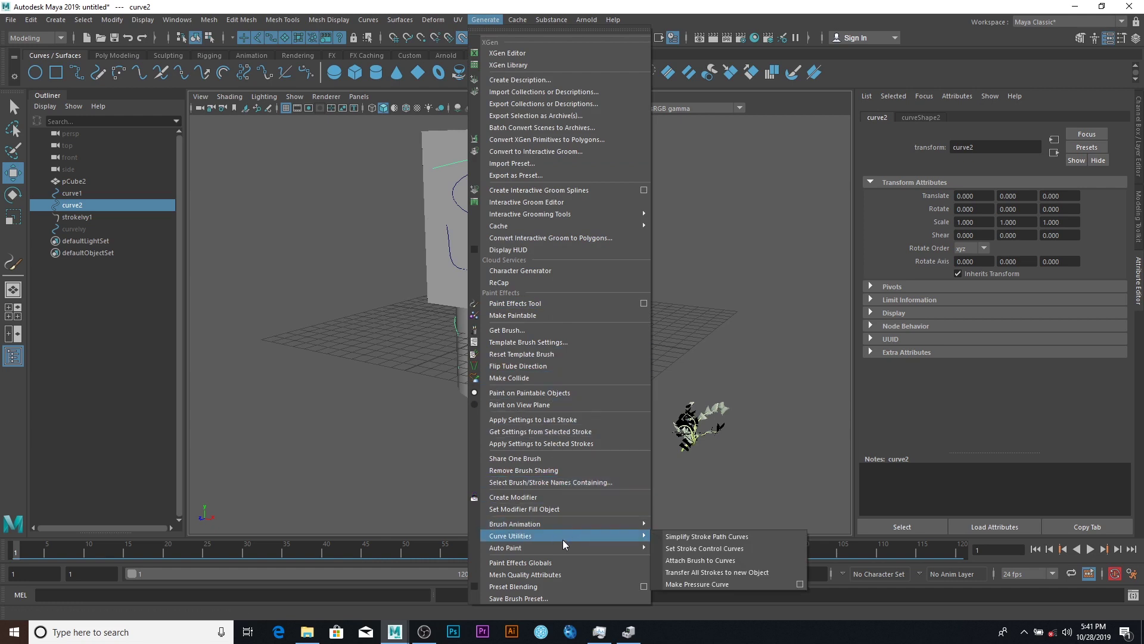
click(684, 560)
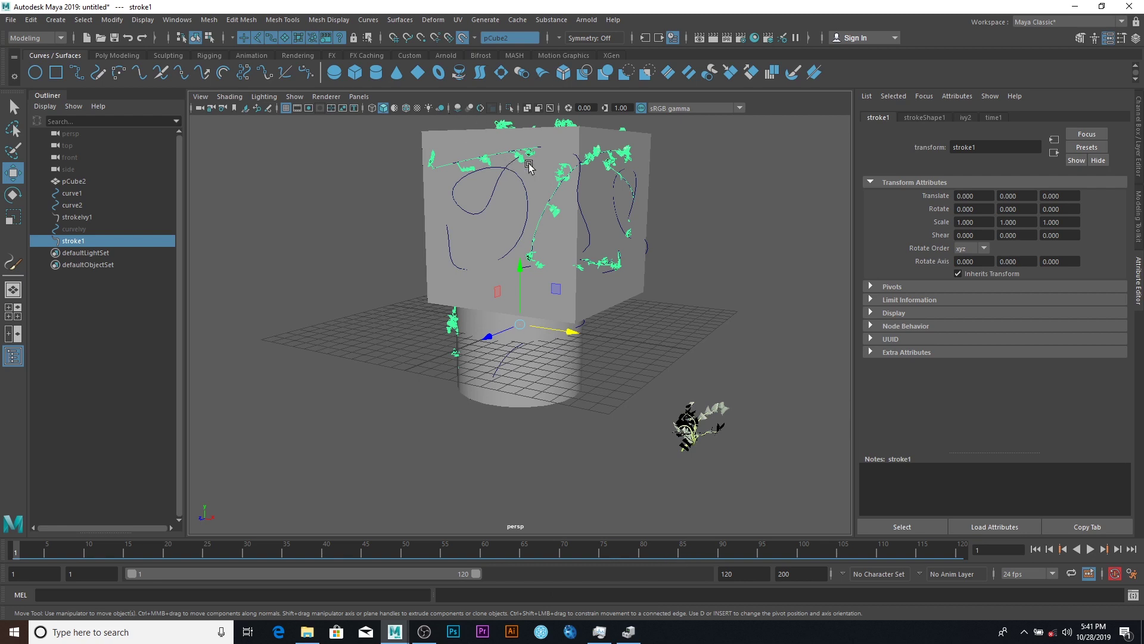
click(492, 203)
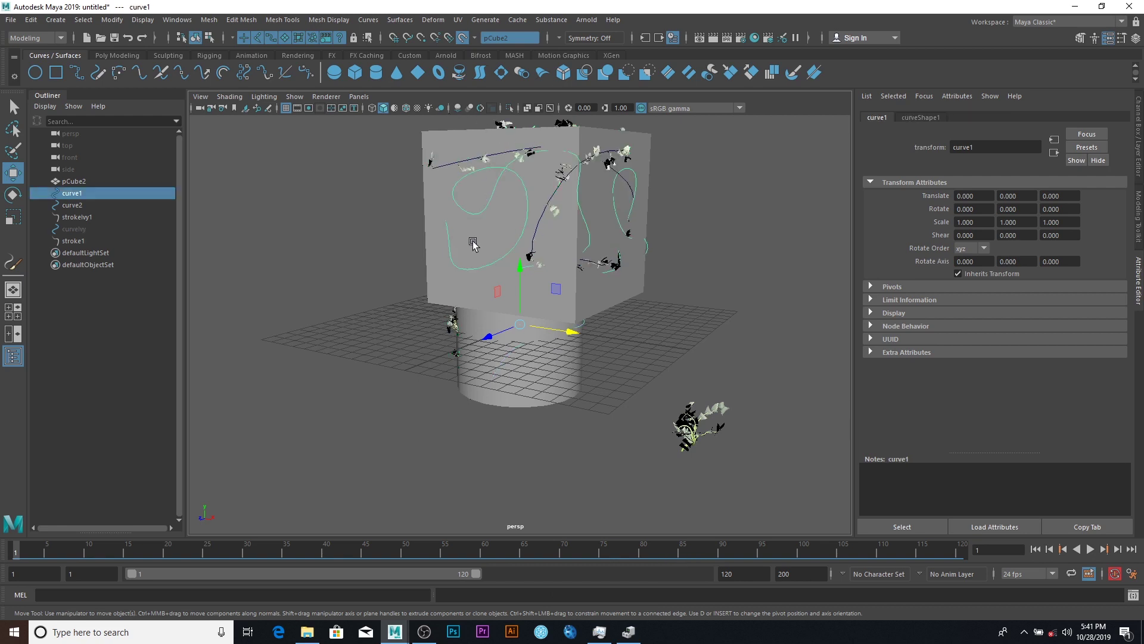
key(g)
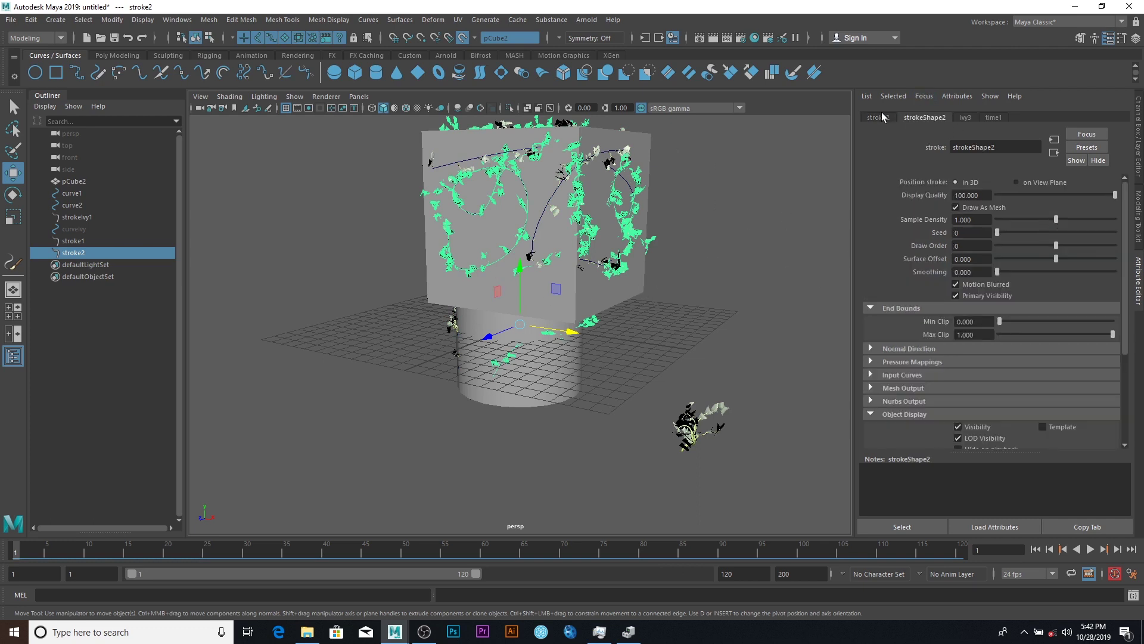
Set ivy3 Global Scale 0.816 and strokeShape2 Seed 357, Draw Order -4, Smoothing 6.786, Sample Density 1.337.
click(966, 118)
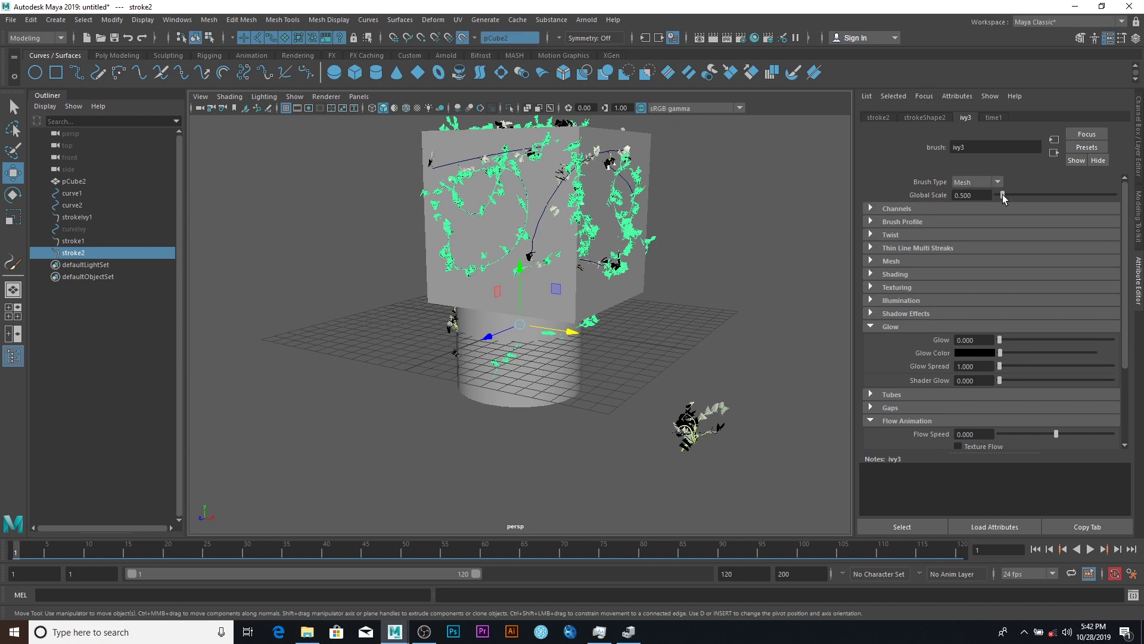
mouse_move(1003, 196)
mouse_down()
mouse_move(1016, 196)
mouse_move(1006, 195)
mouse_up()
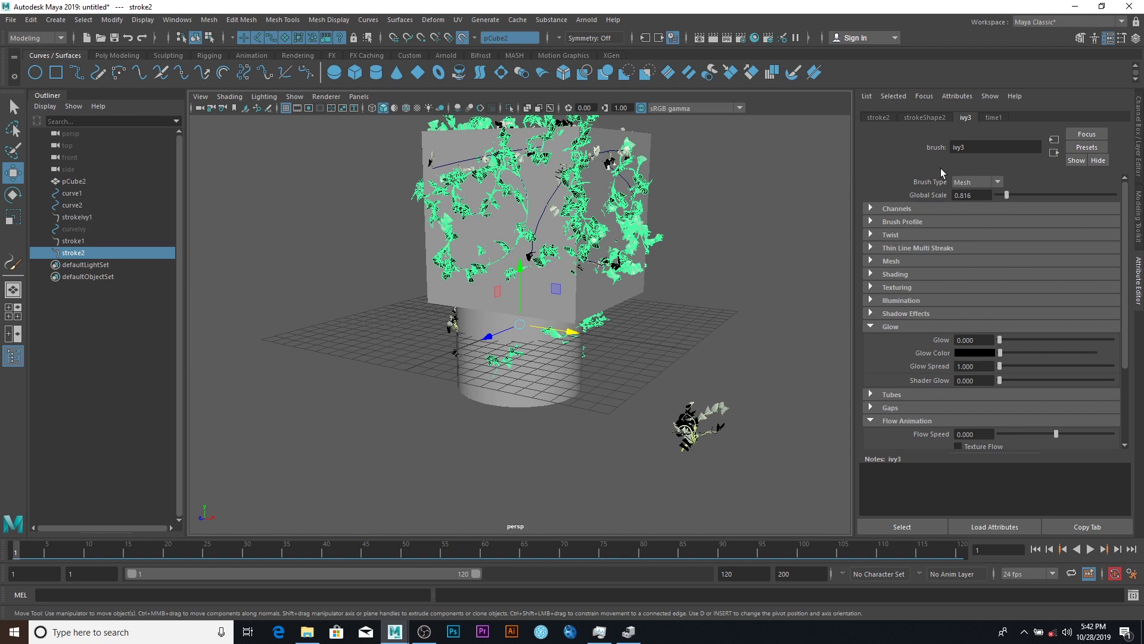
click(920, 119)
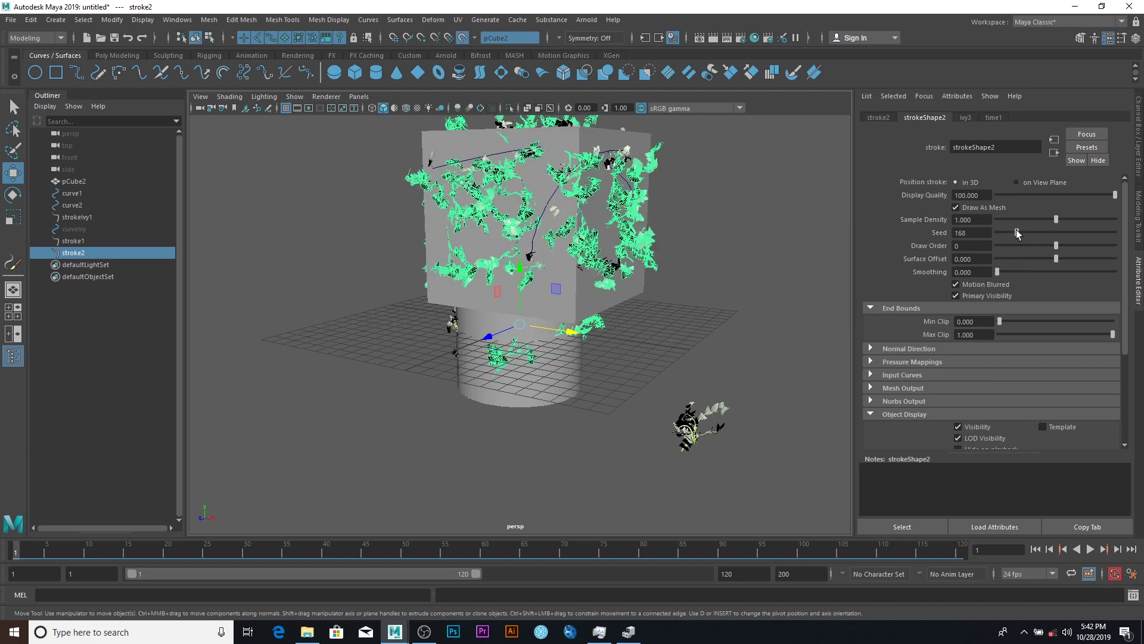
drag(998, 236, 1039, 233)
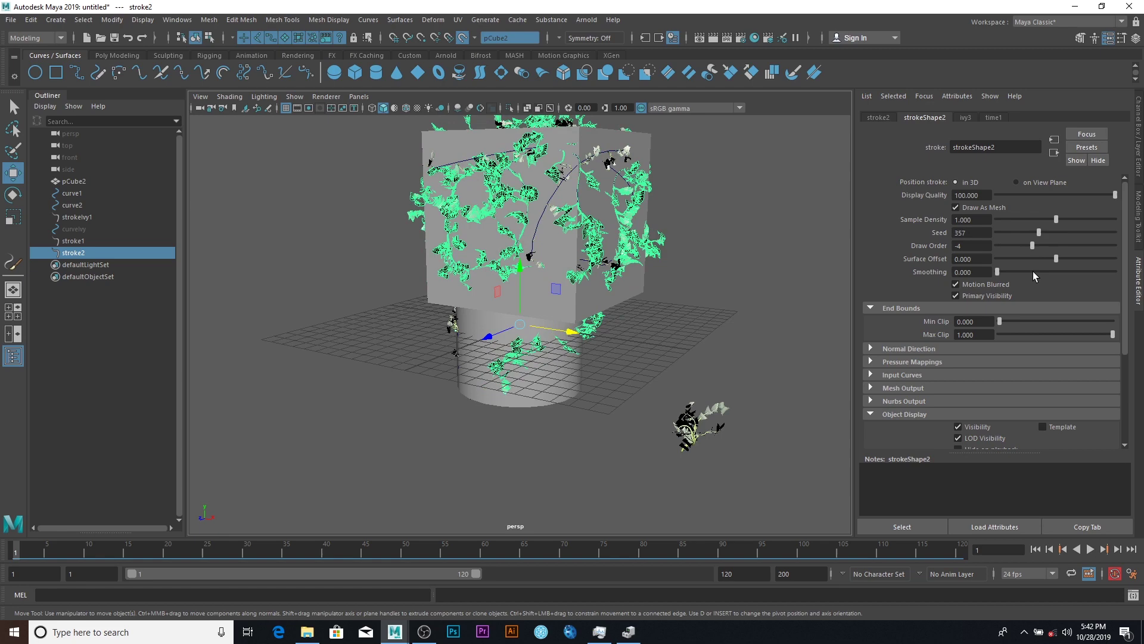
drag(1037, 272, 1078, 271)
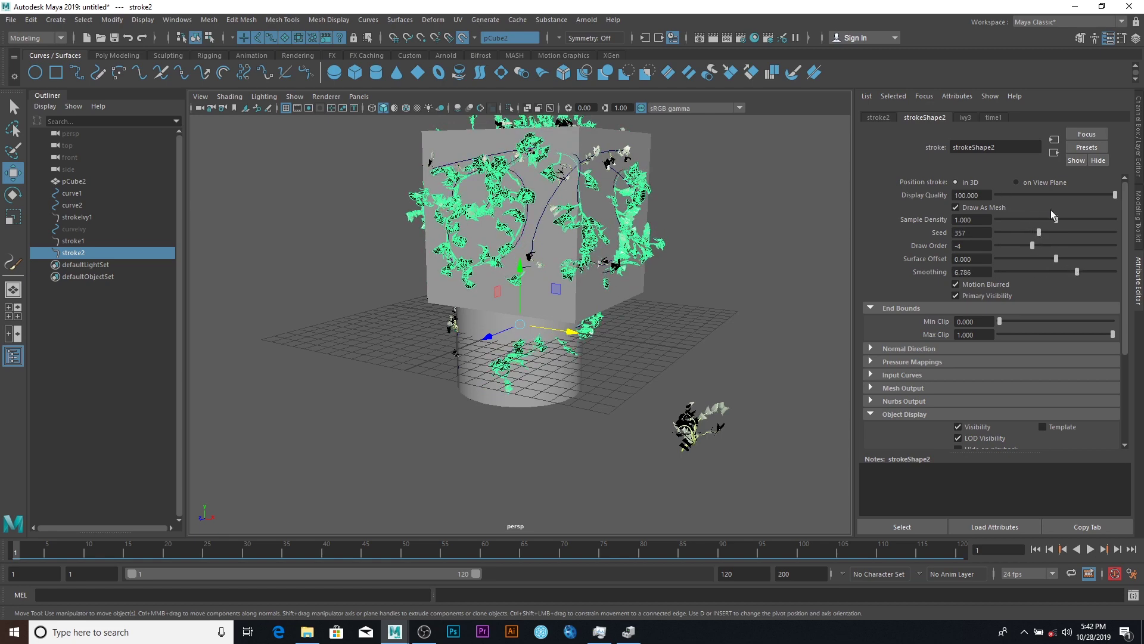
drag(1064, 217, 1076, 220)
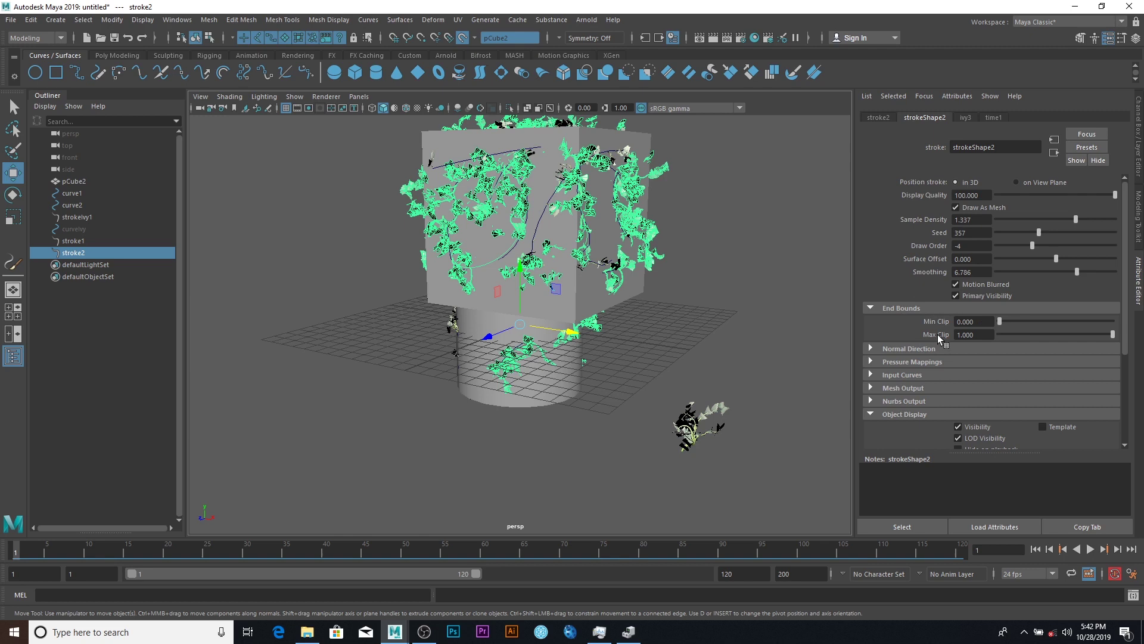
Lower strokeShape2 Max Clip to 0 and key it on the first frame.
mouse_move(1106, 337)
mouse_down()
mouse_move(929, 350)
mouse_move(1117, 324)
mouse_move(992, 336)
mouse_move(1099, 340)
mouse_up()
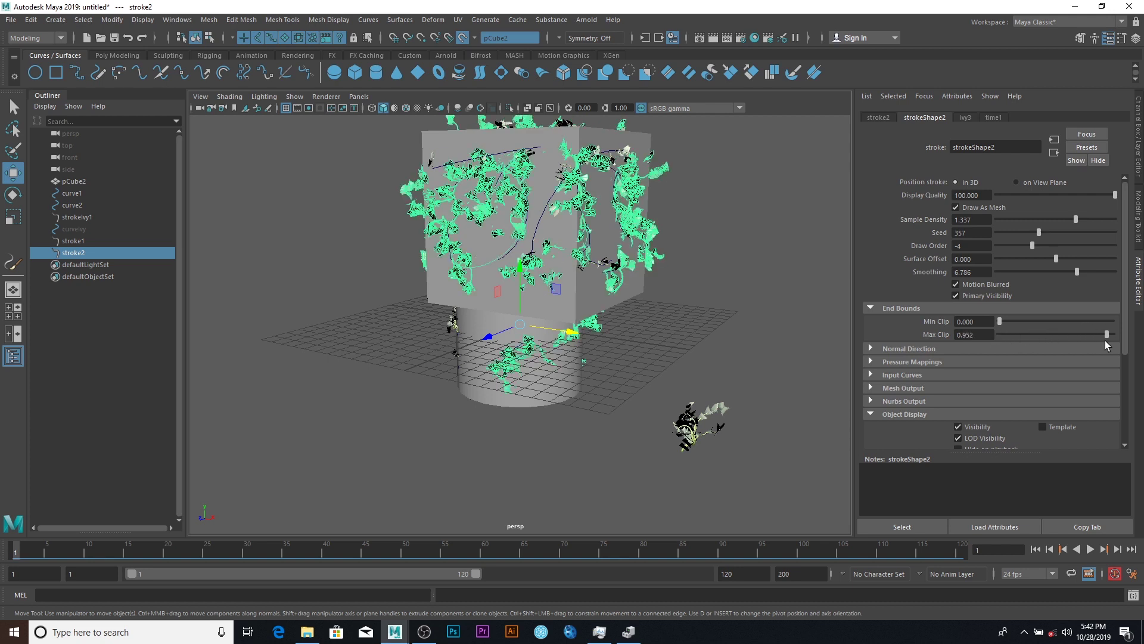
drag(1105, 342, 983, 338)
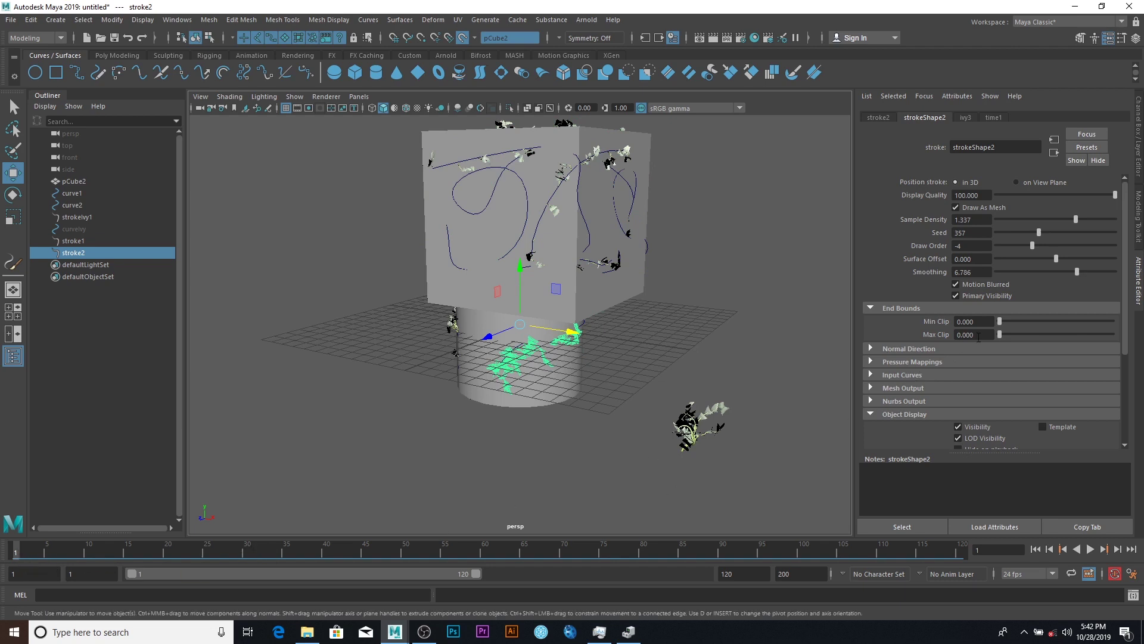
right_click(931, 335)
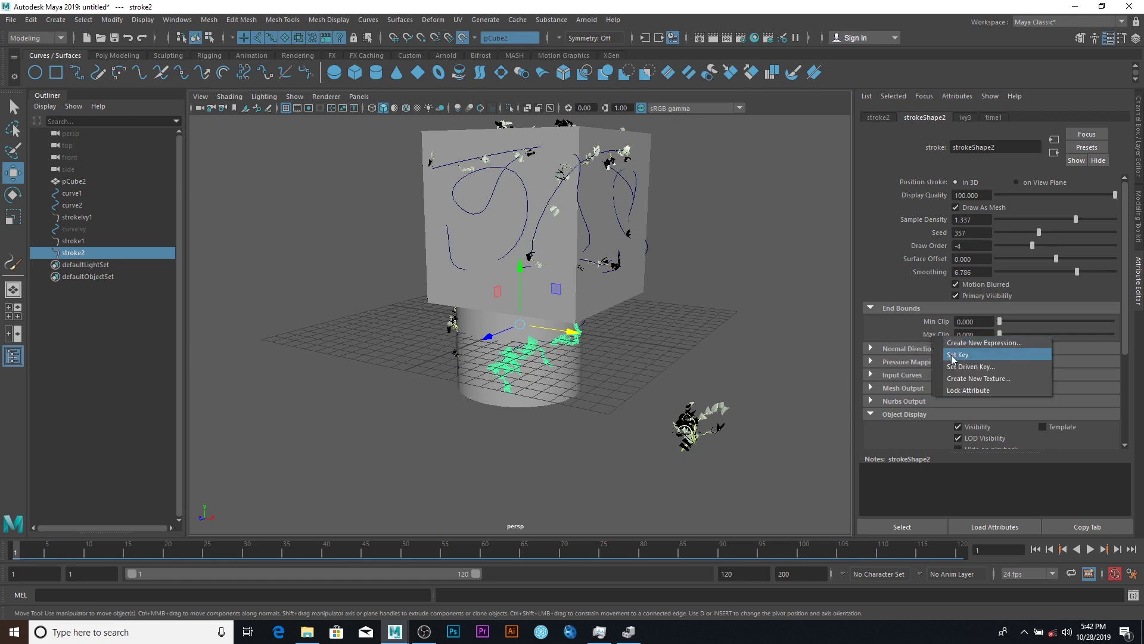
click(956, 355)
Scrub to a later frame and drag Max Clip up to 1 so the vines grow fully.
drag(197, 550, 406, 555)
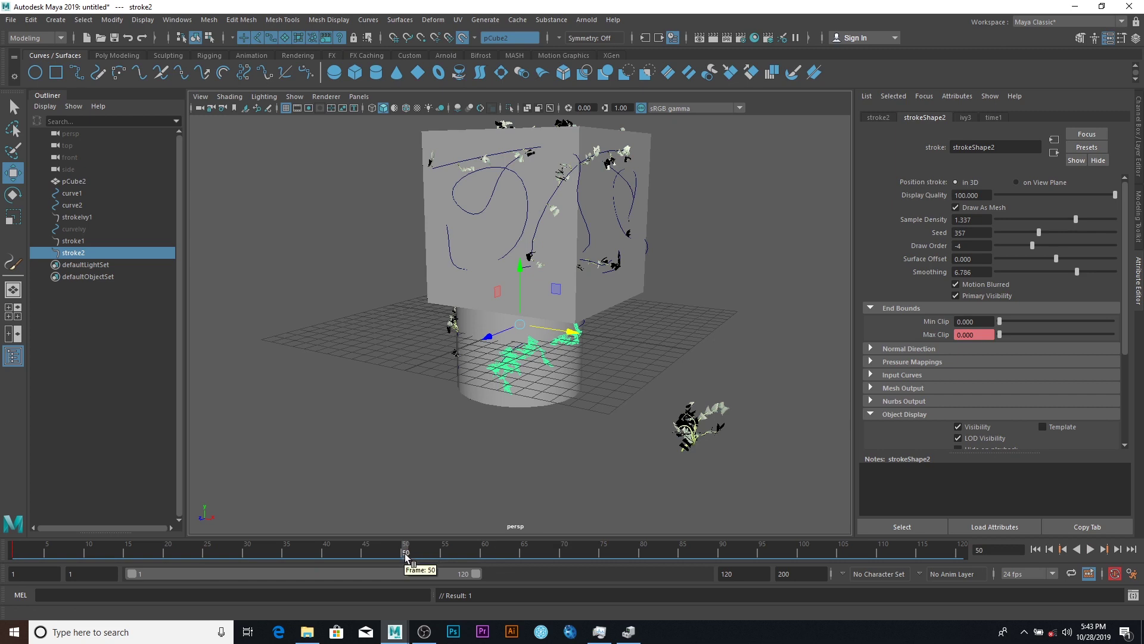
drag(407, 555, 804, 555)
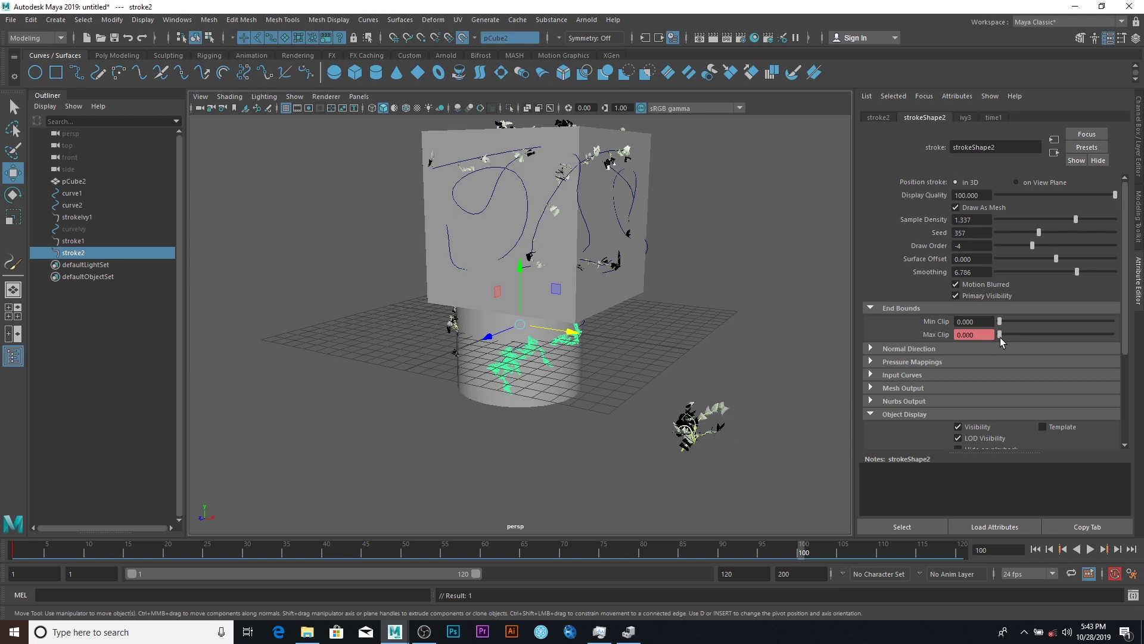
drag(1003, 334, 1143, 342)
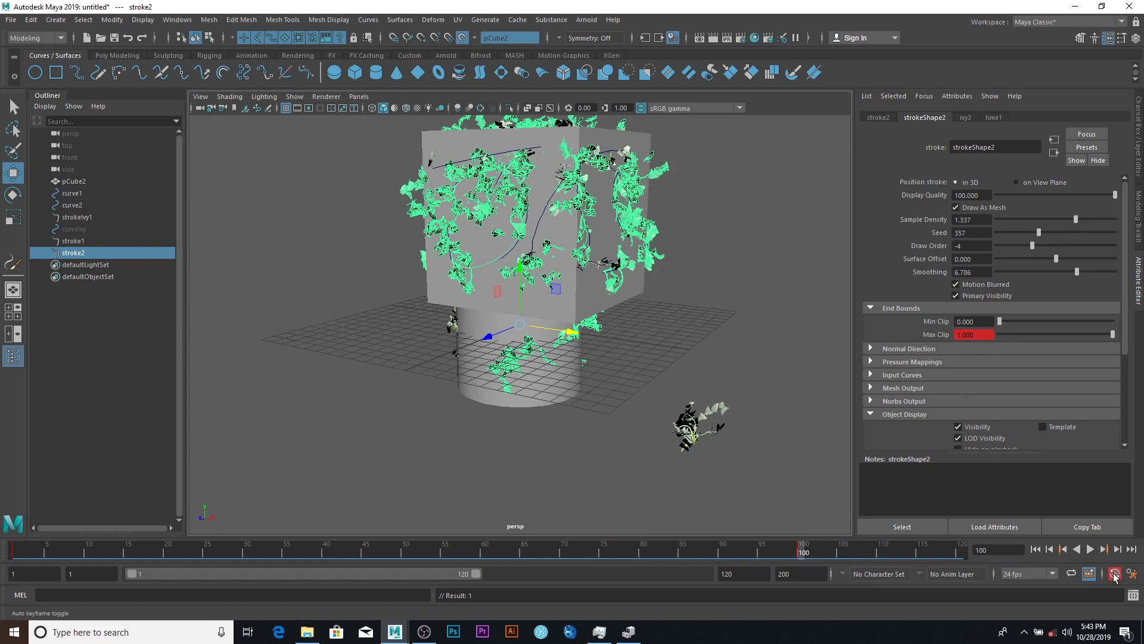
Select stroke1 and set its ivy2 brush Global Scale to 1.122.
click(628, 150)
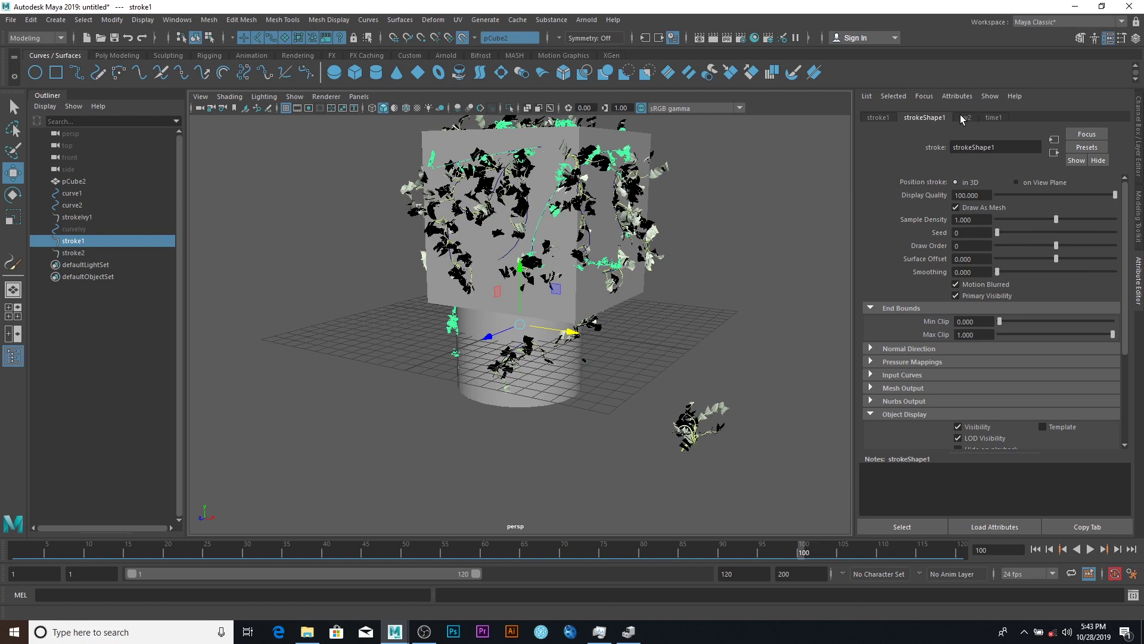
click(964, 118)
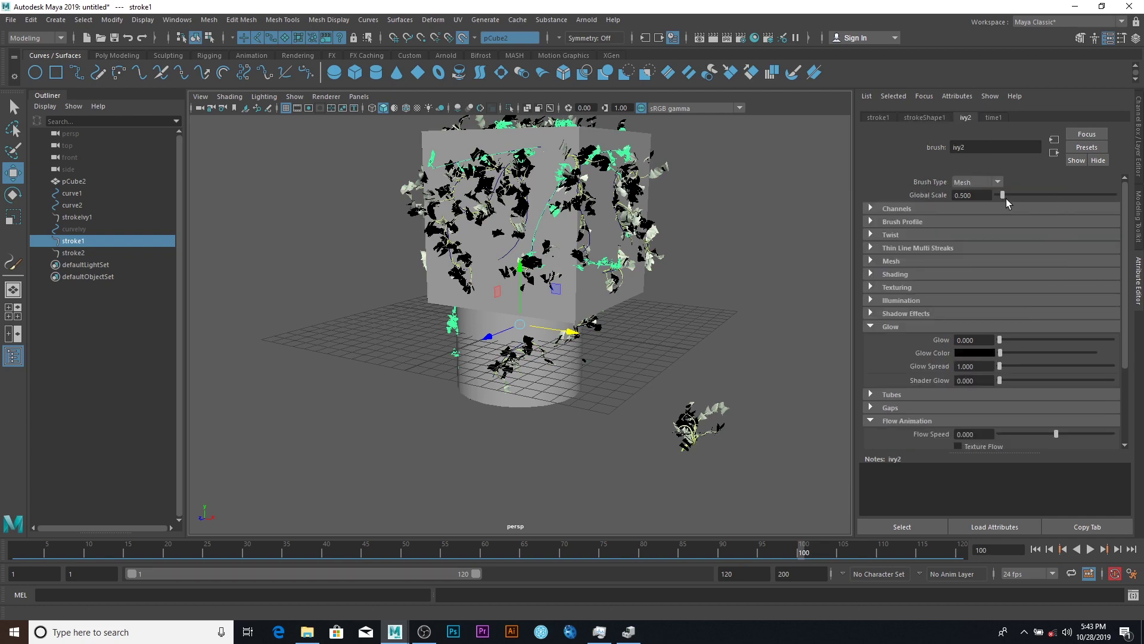
drag(1005, 201, 1011, 198)
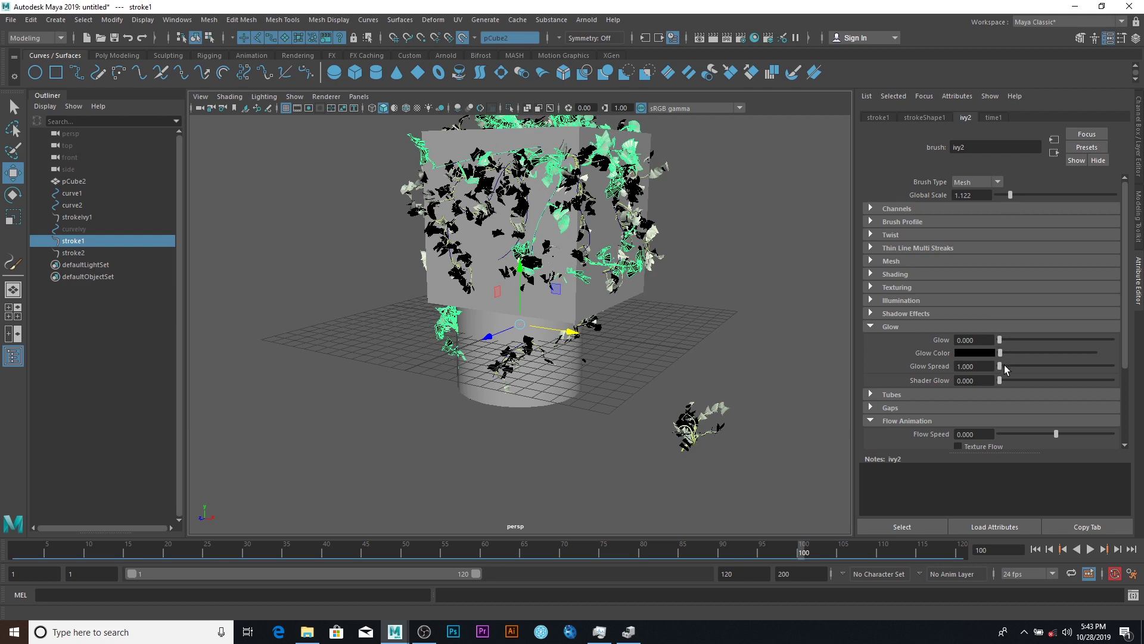
Set strokeShape1 Smoothing to 5.459 and Max Clip to 0.
click(930, 116)
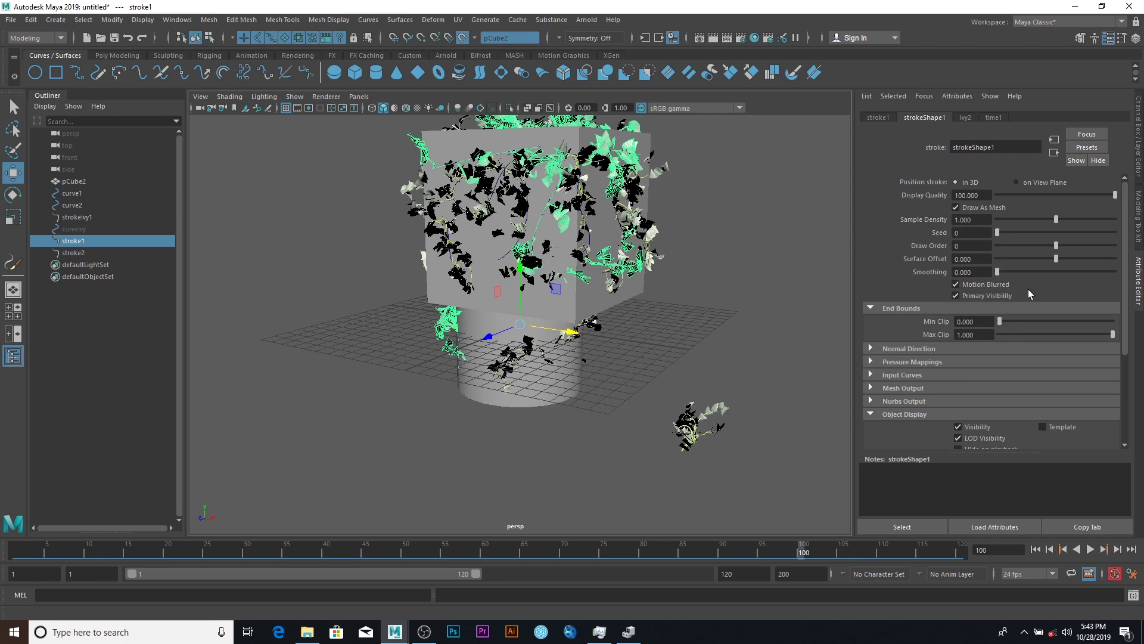
drag(997, 272, 1062, 273)
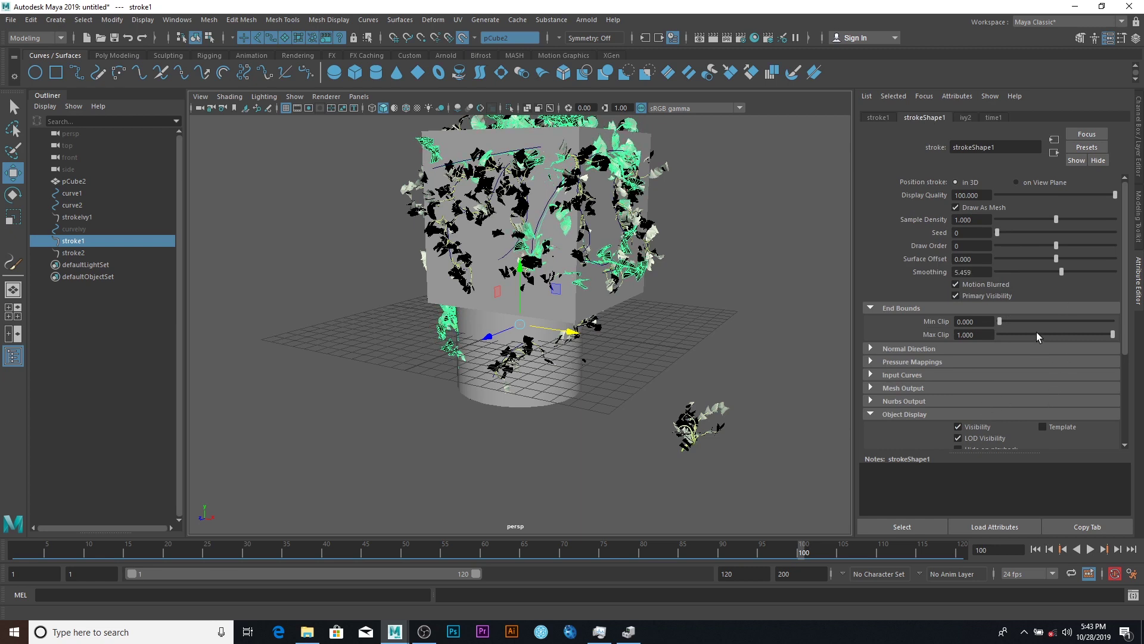
drag(1035, 332, 903, 363)
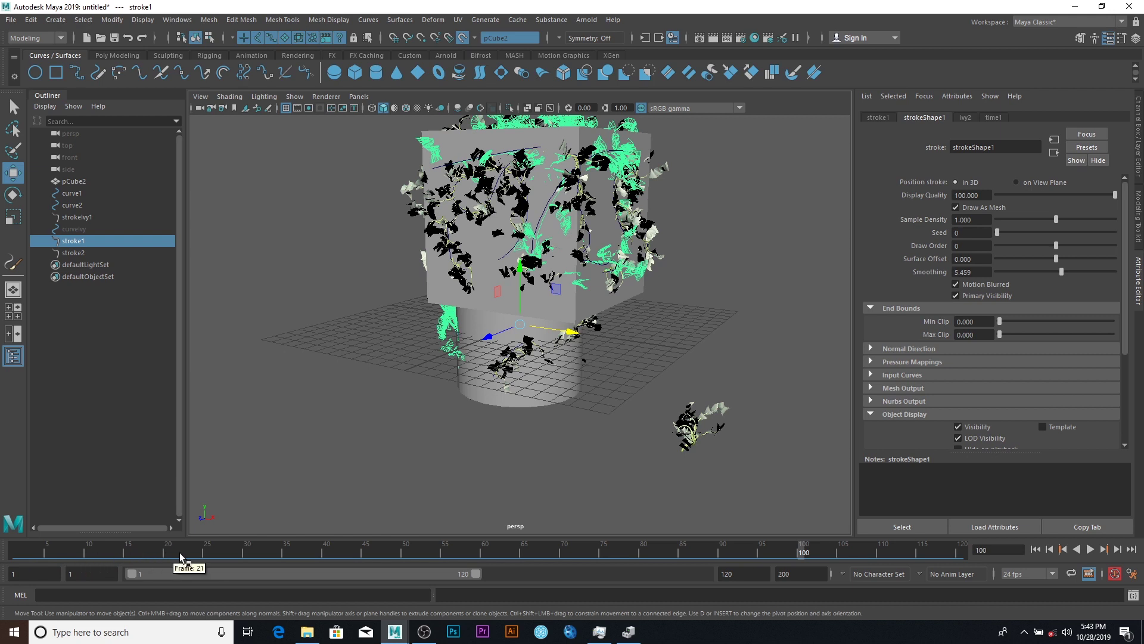
Key stroke1 Max Clip at 0 on frame 25 and 1 around frame 80, then return to frame 1.
click(205, 553)
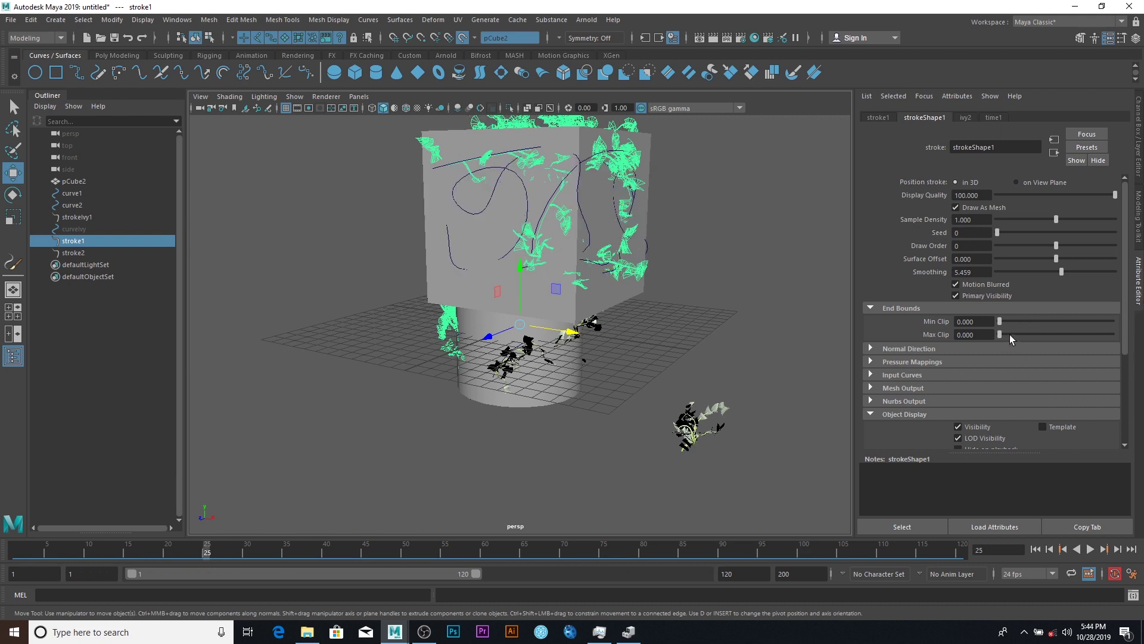
right_click(947, 338)
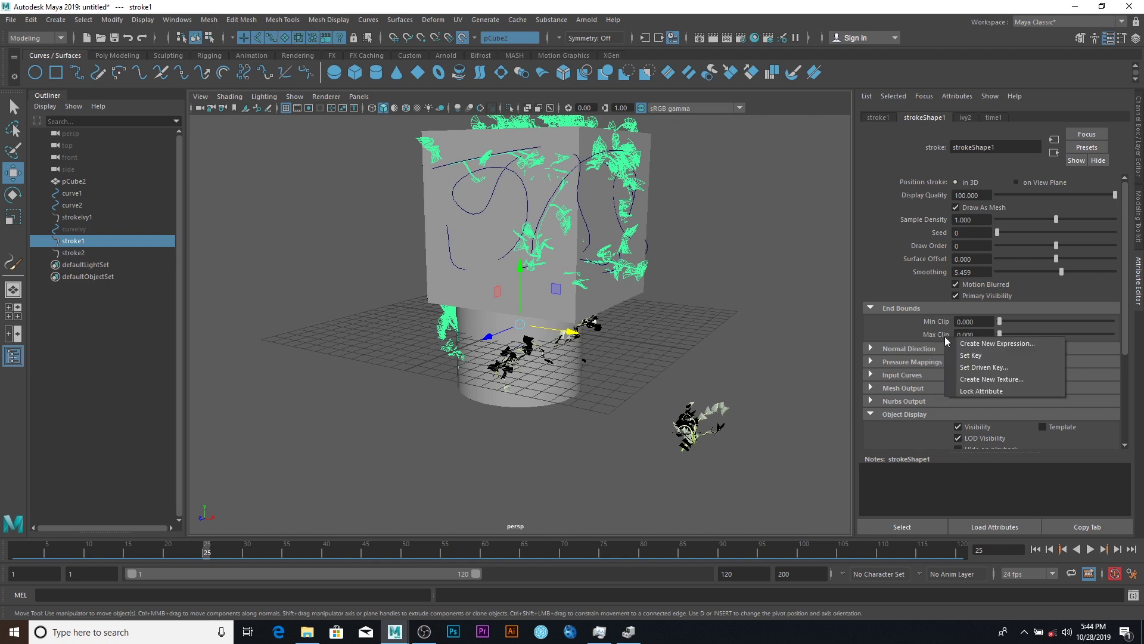
click(961, 357)
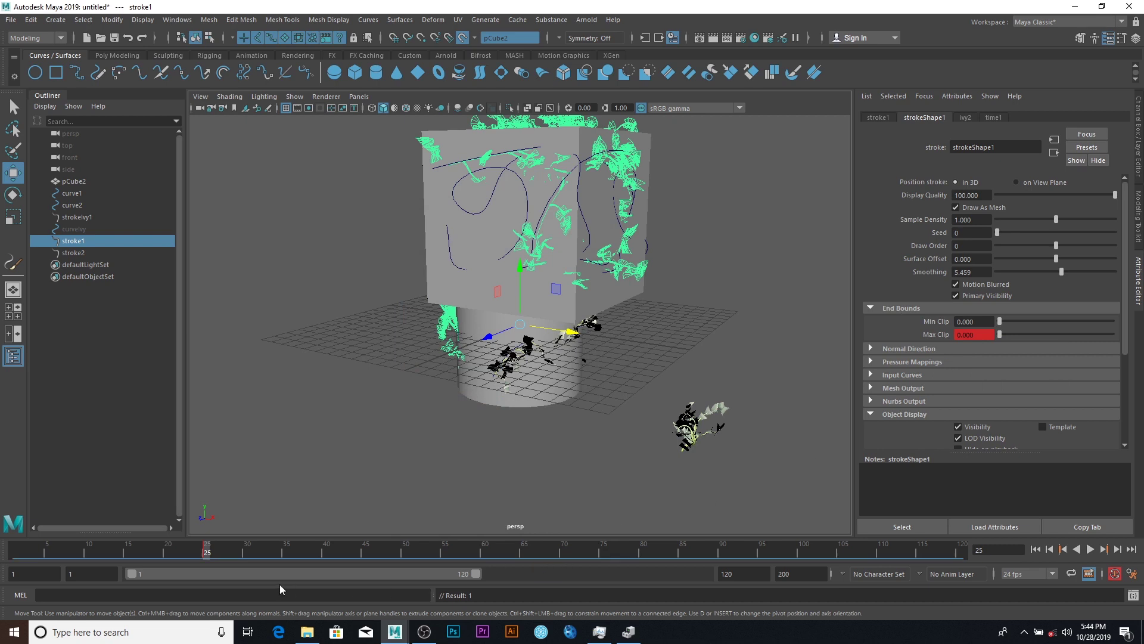
drag(327, 556, 644, 552)
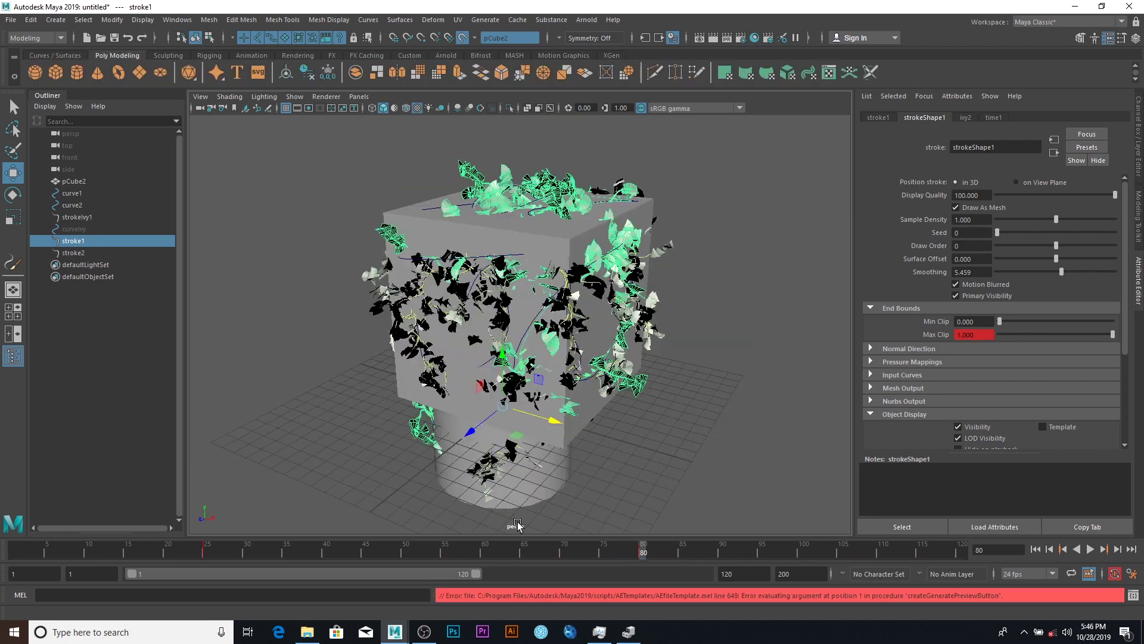
drag(470, 555, 6, 578)
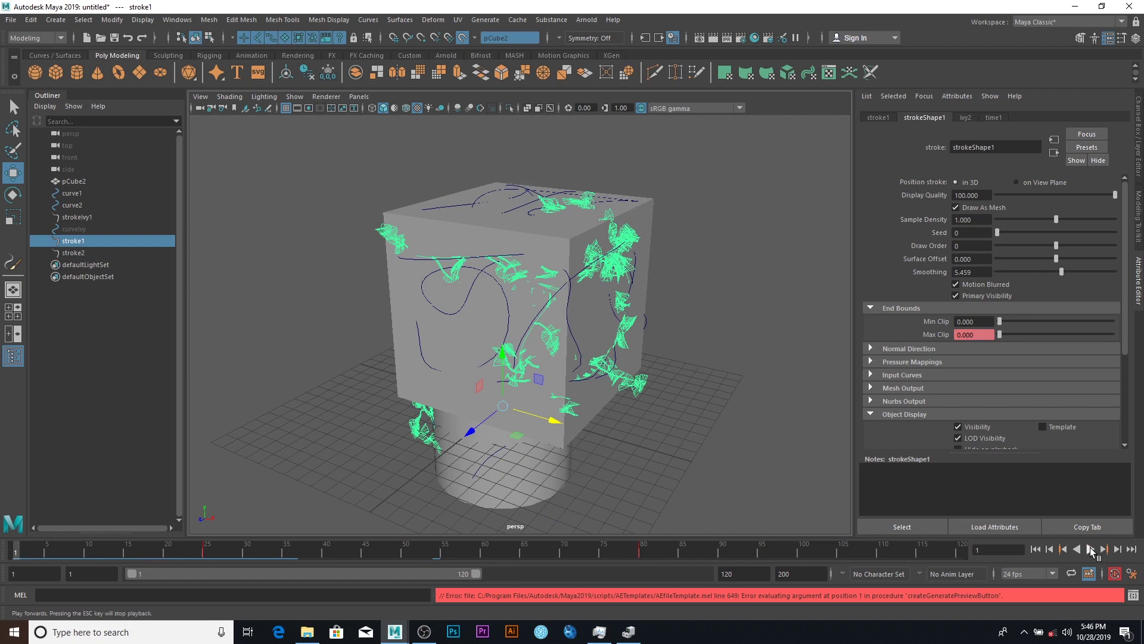
Play the ivy growth animation, stop it, and scrub to frame 95 to see full ivy.
click(1090, 549)
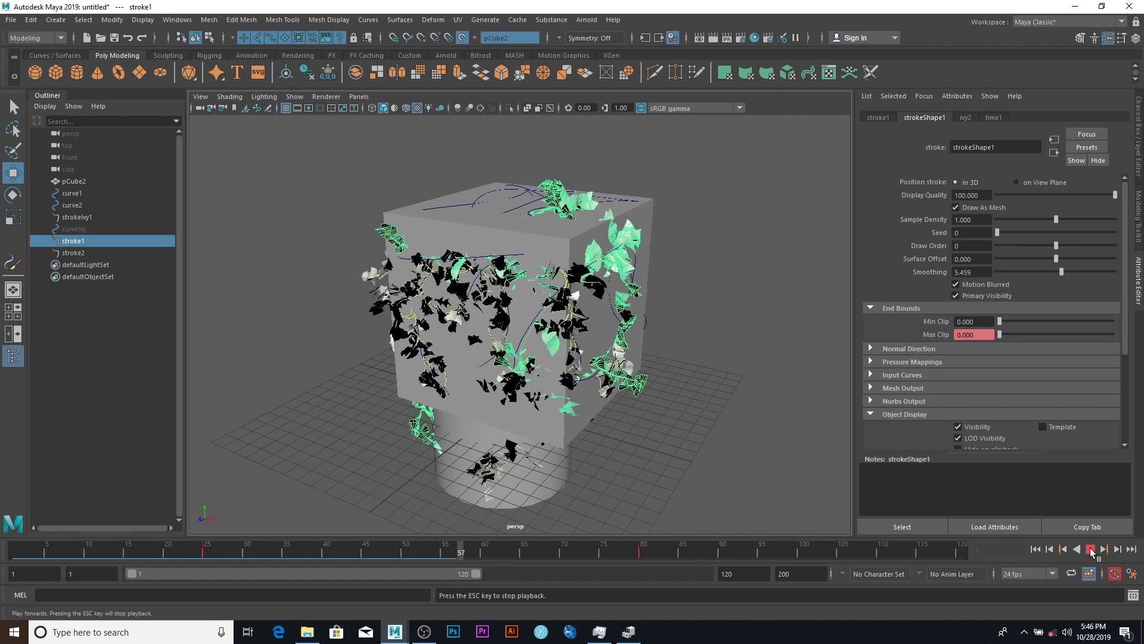
click(1092, 550)
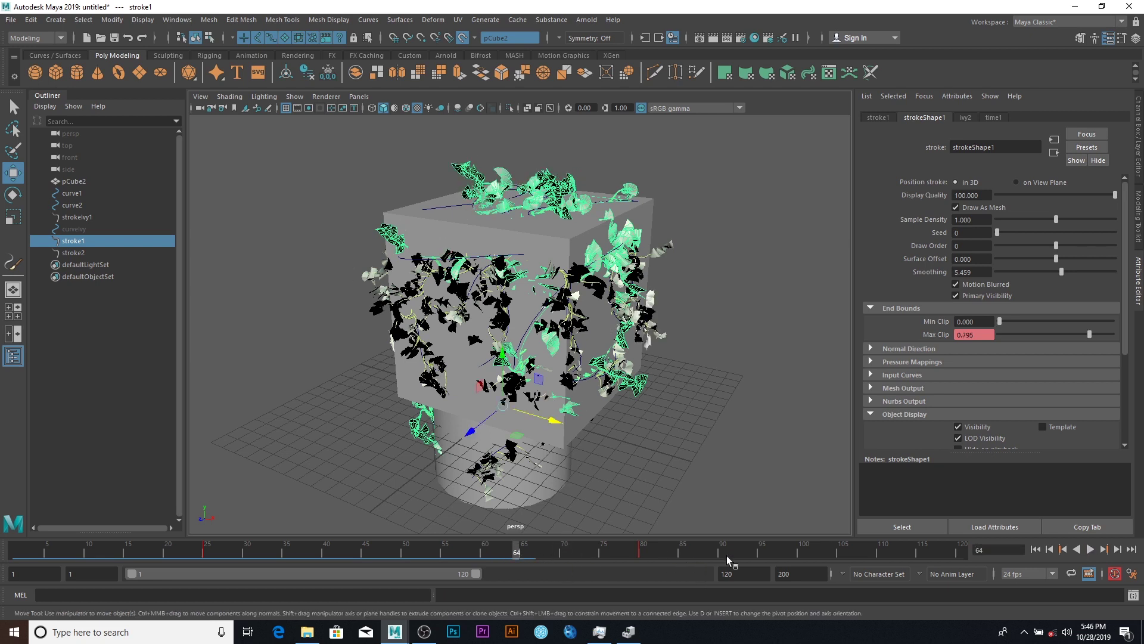
drag(798, 553, 762, 553)
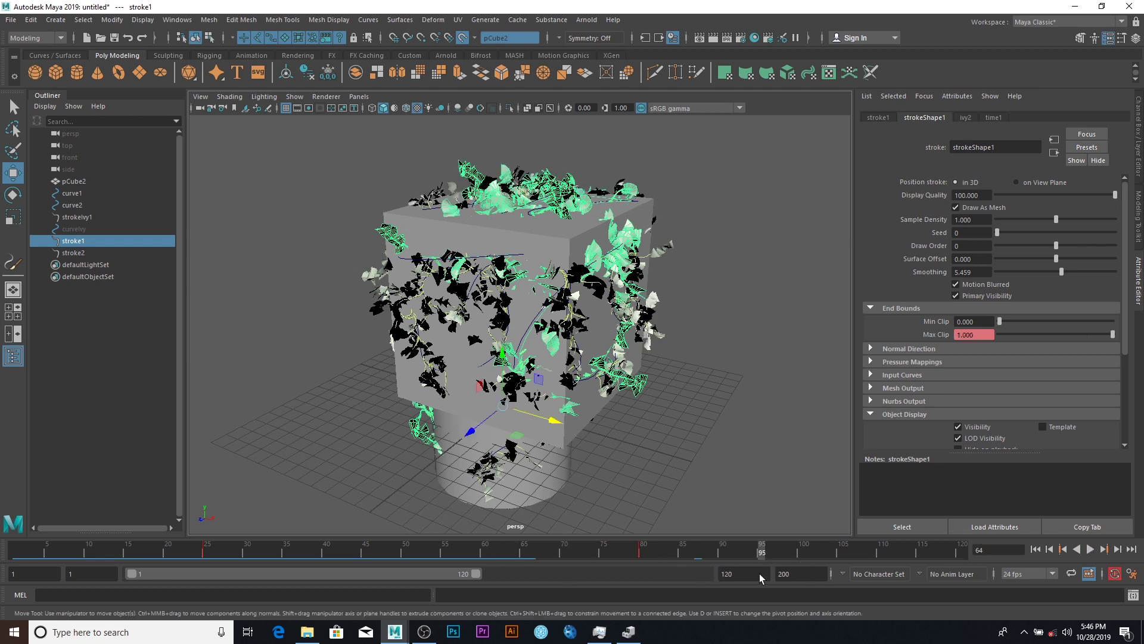
Change the playback end frame from 120 to 100.
click(761, 574)
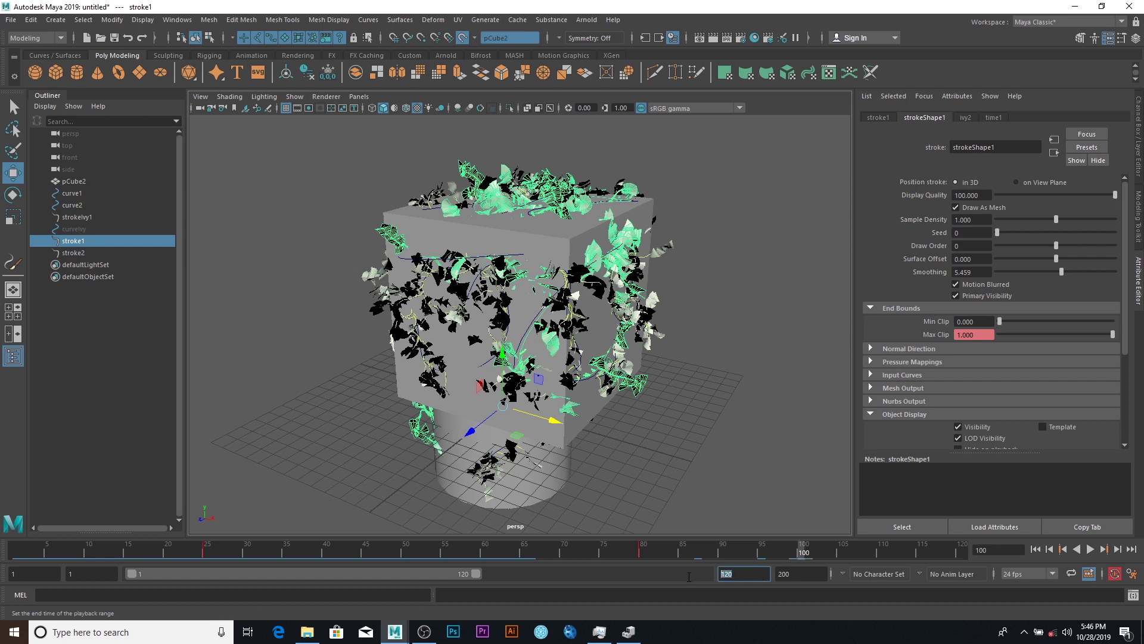
key(BackSpace)
key(BackSpace)
text(00)
key(Return)
Playblast the animation to blast3.avi, replay it in the player, then close the player.
right_click(524, 552)
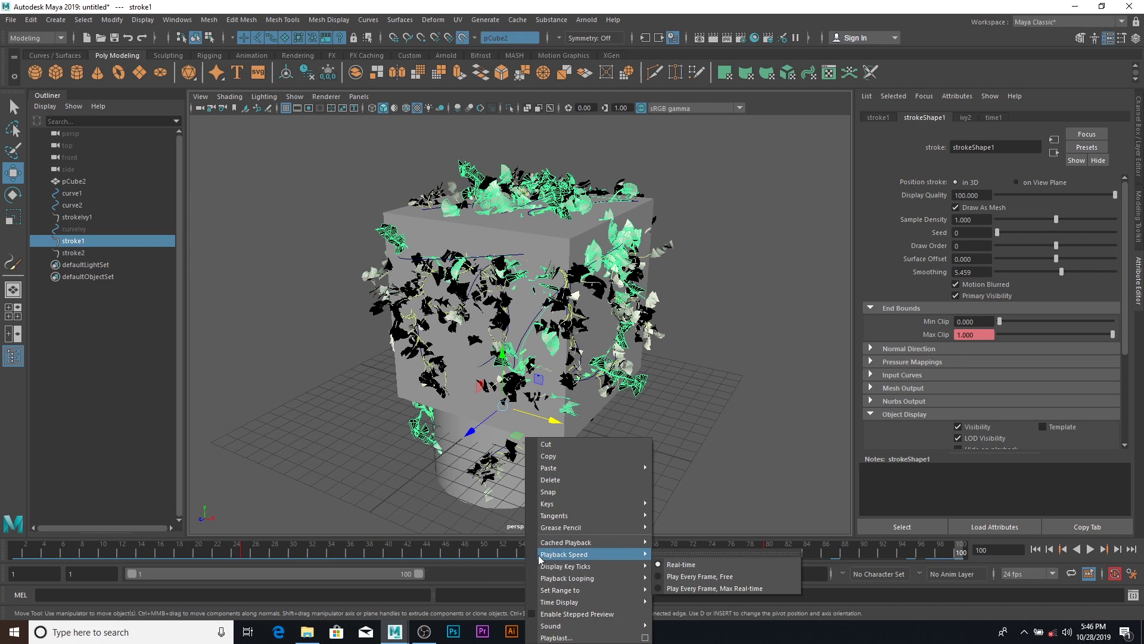
click(572, 626)
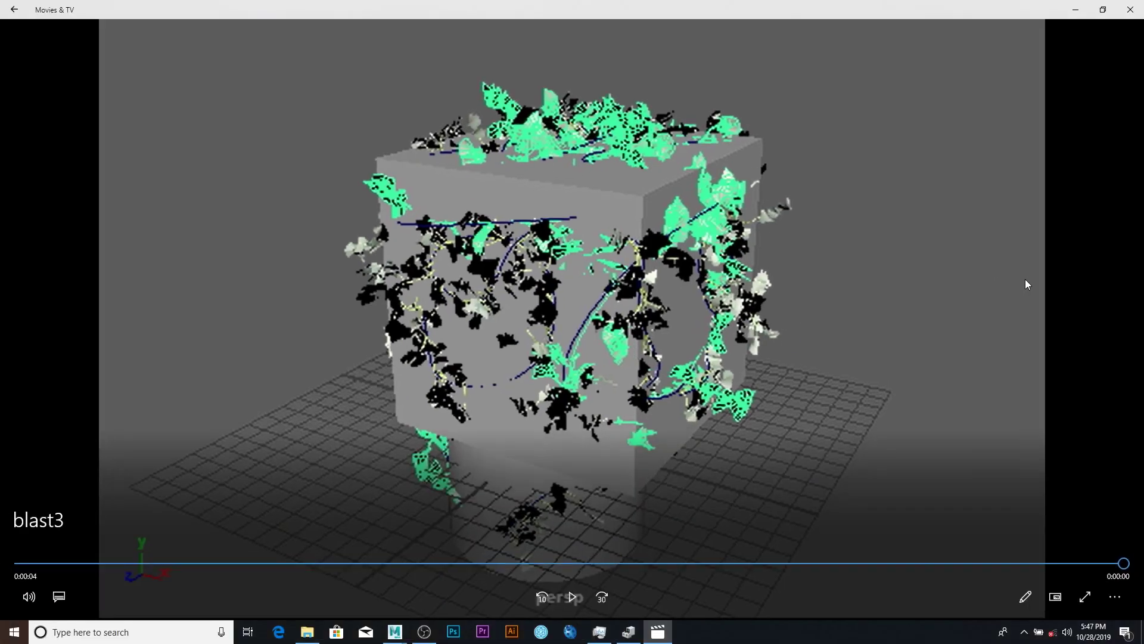
click(562, 607)
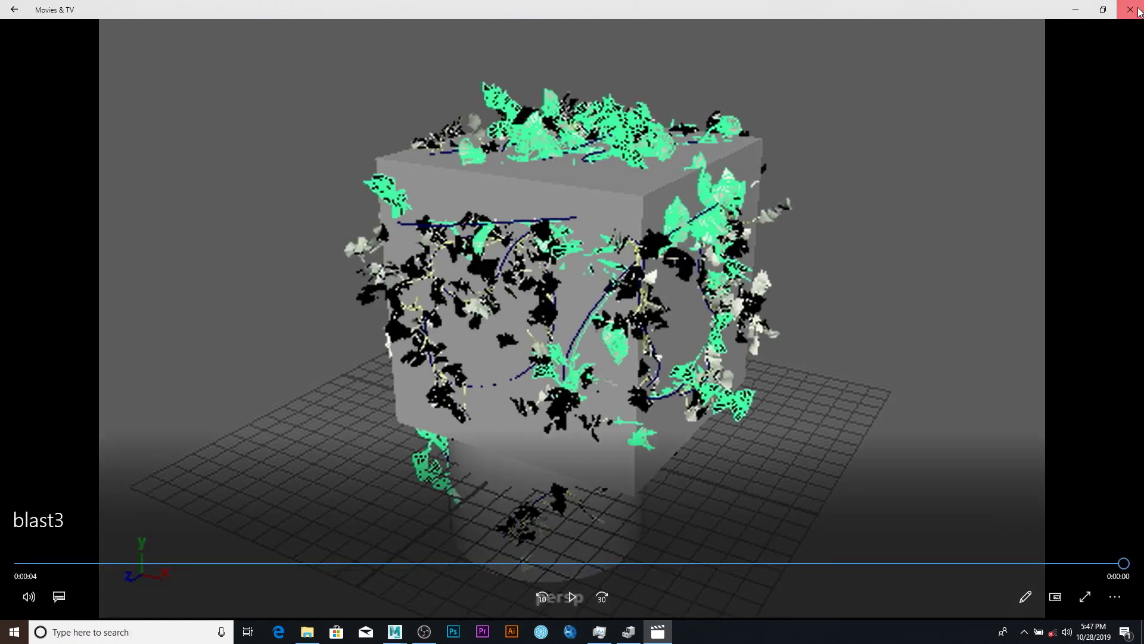
key(alt+F4)
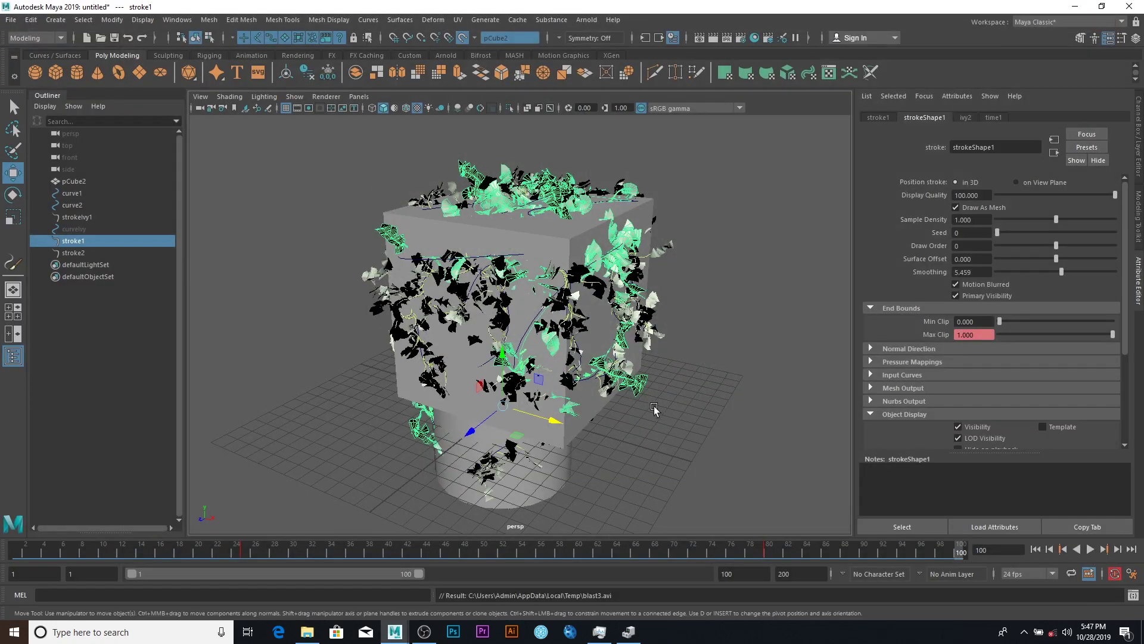